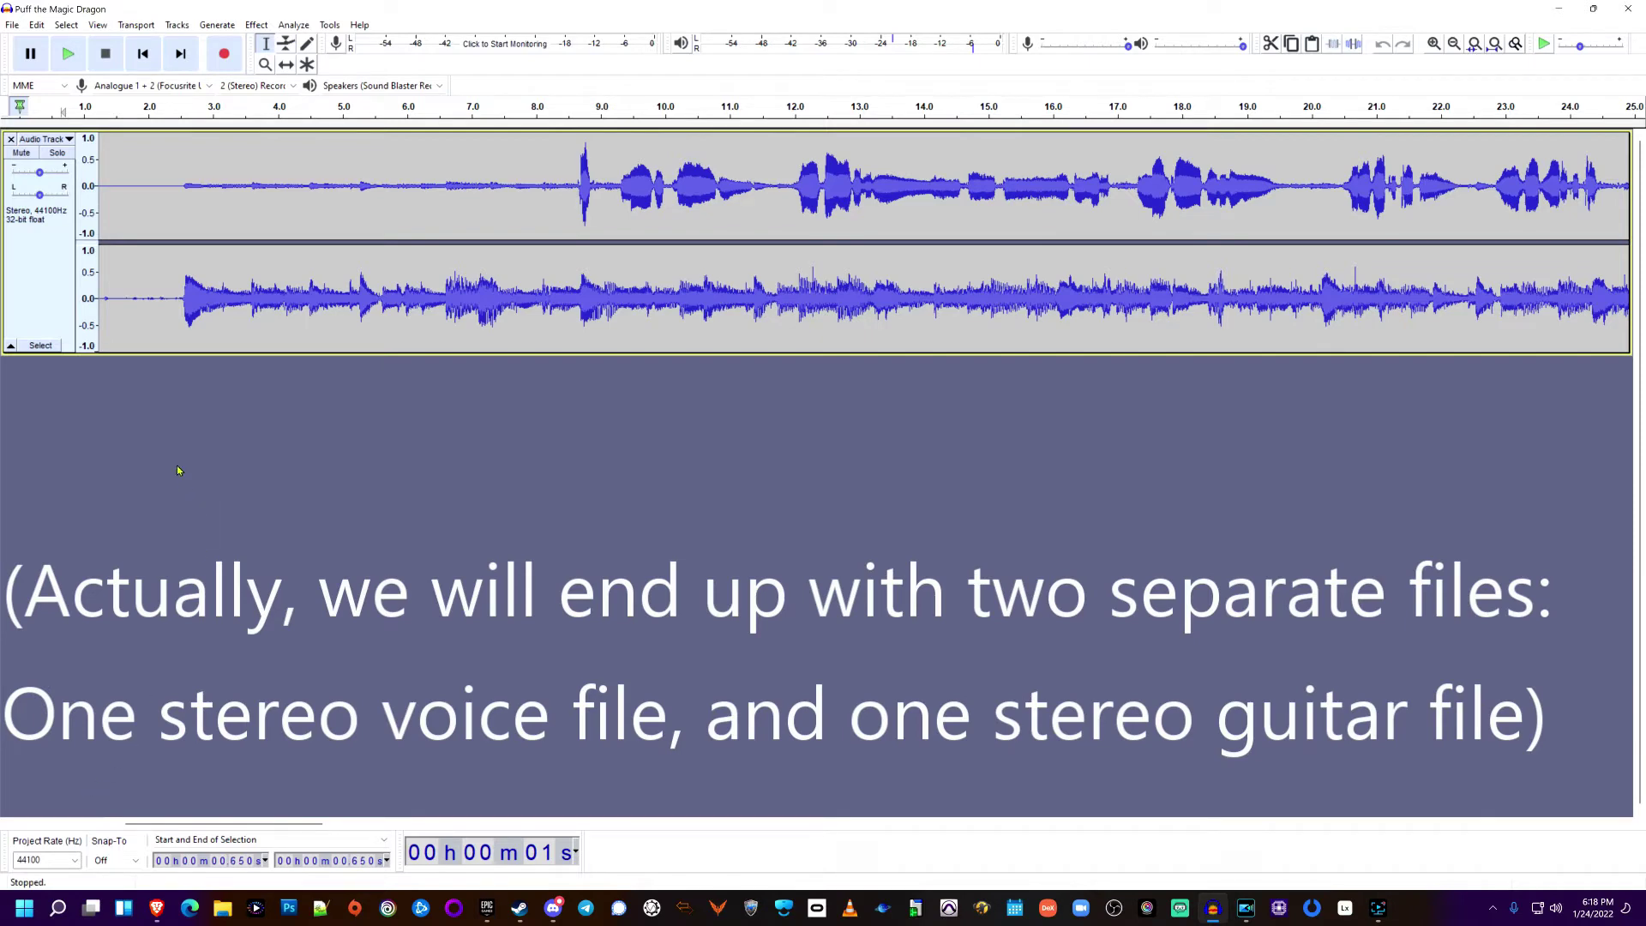
Set a selection point near 2.0 s, then close the Edit menu unused.
{"action": "left_click", "coordinate": [149, 165]}
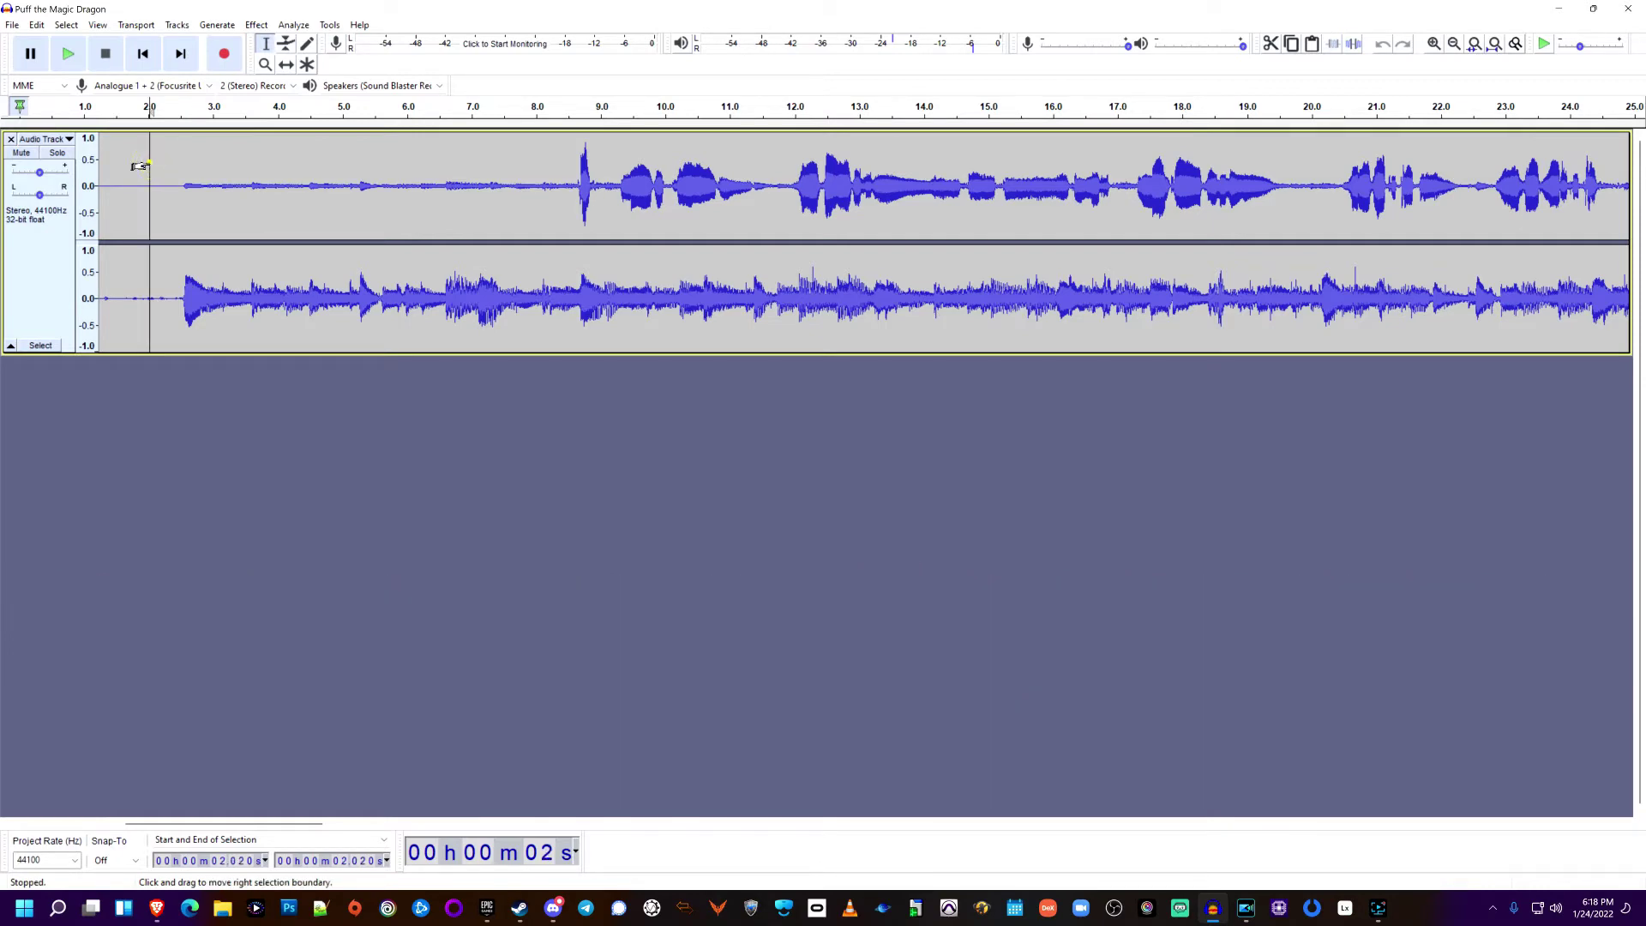
{"action": "left_click_drag", "start_coordinate": [138, 164], "coordinate": [63, 183]}
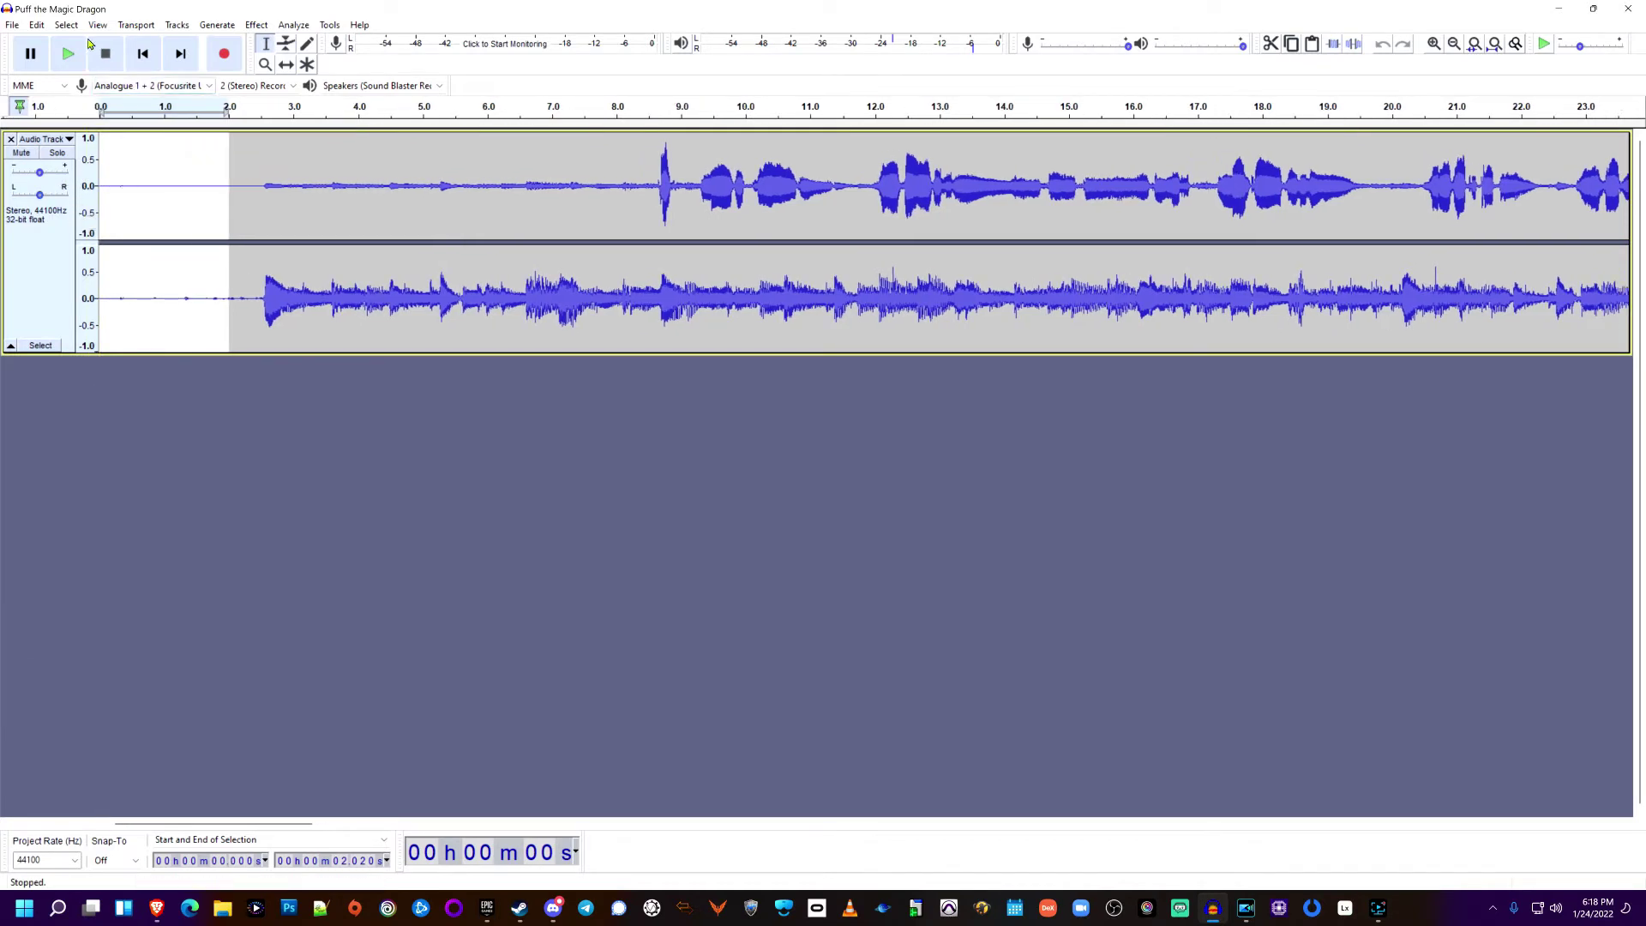
{"action": "left_click", "coordinate": [34, 25]}
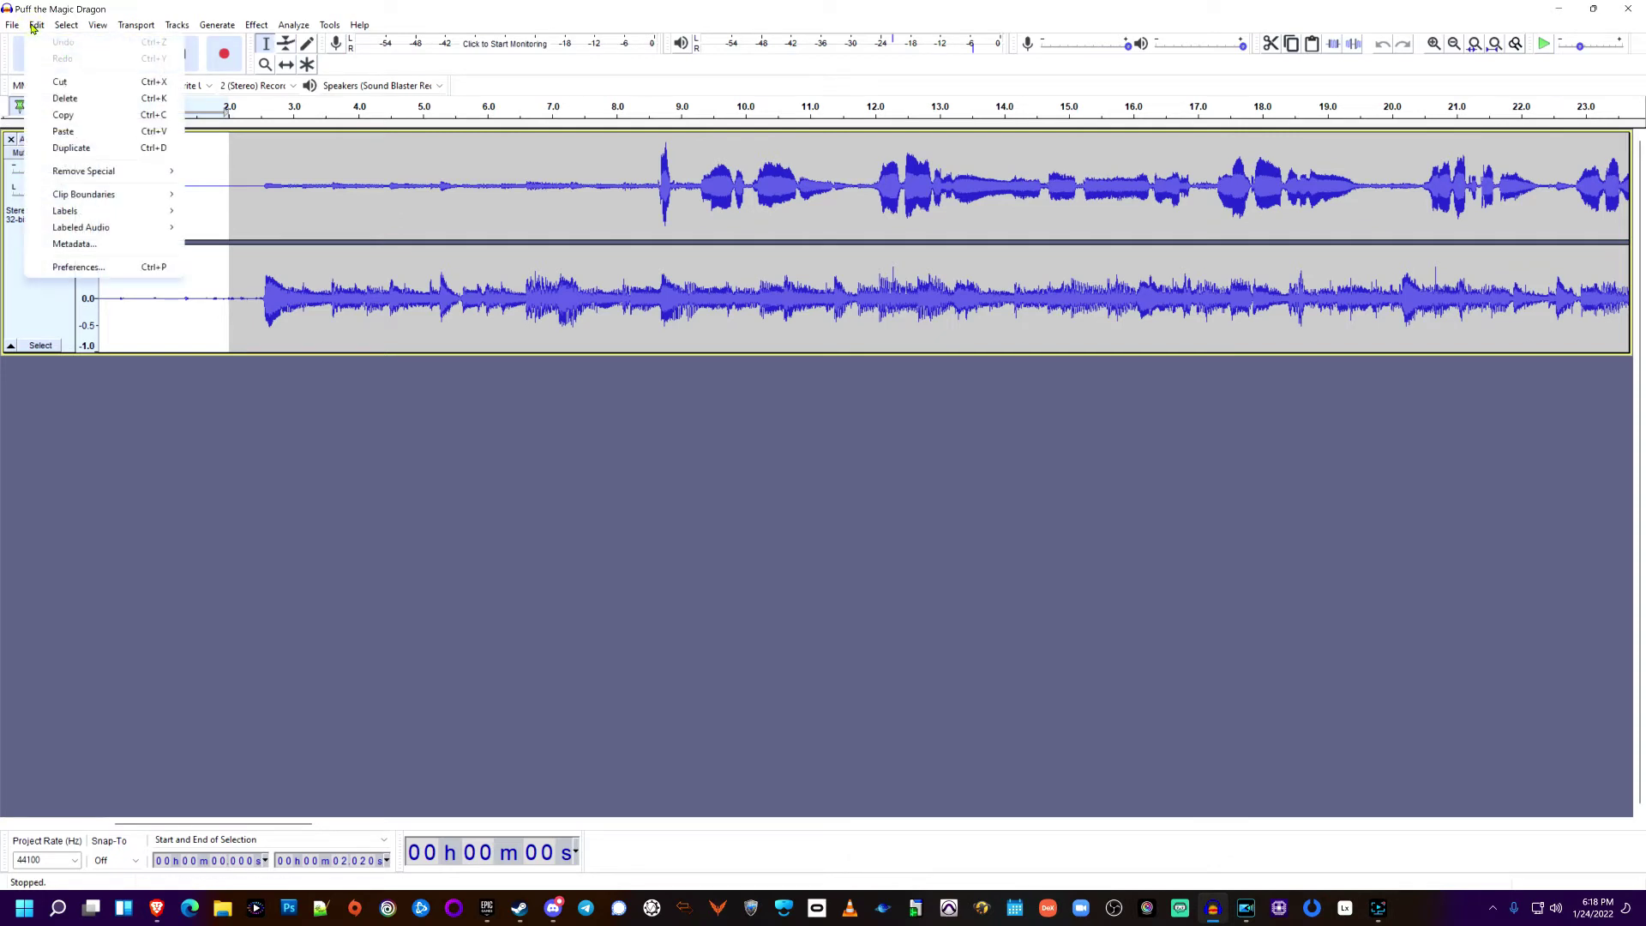
{"action": "left_click", "coordinate": [141, 24]}
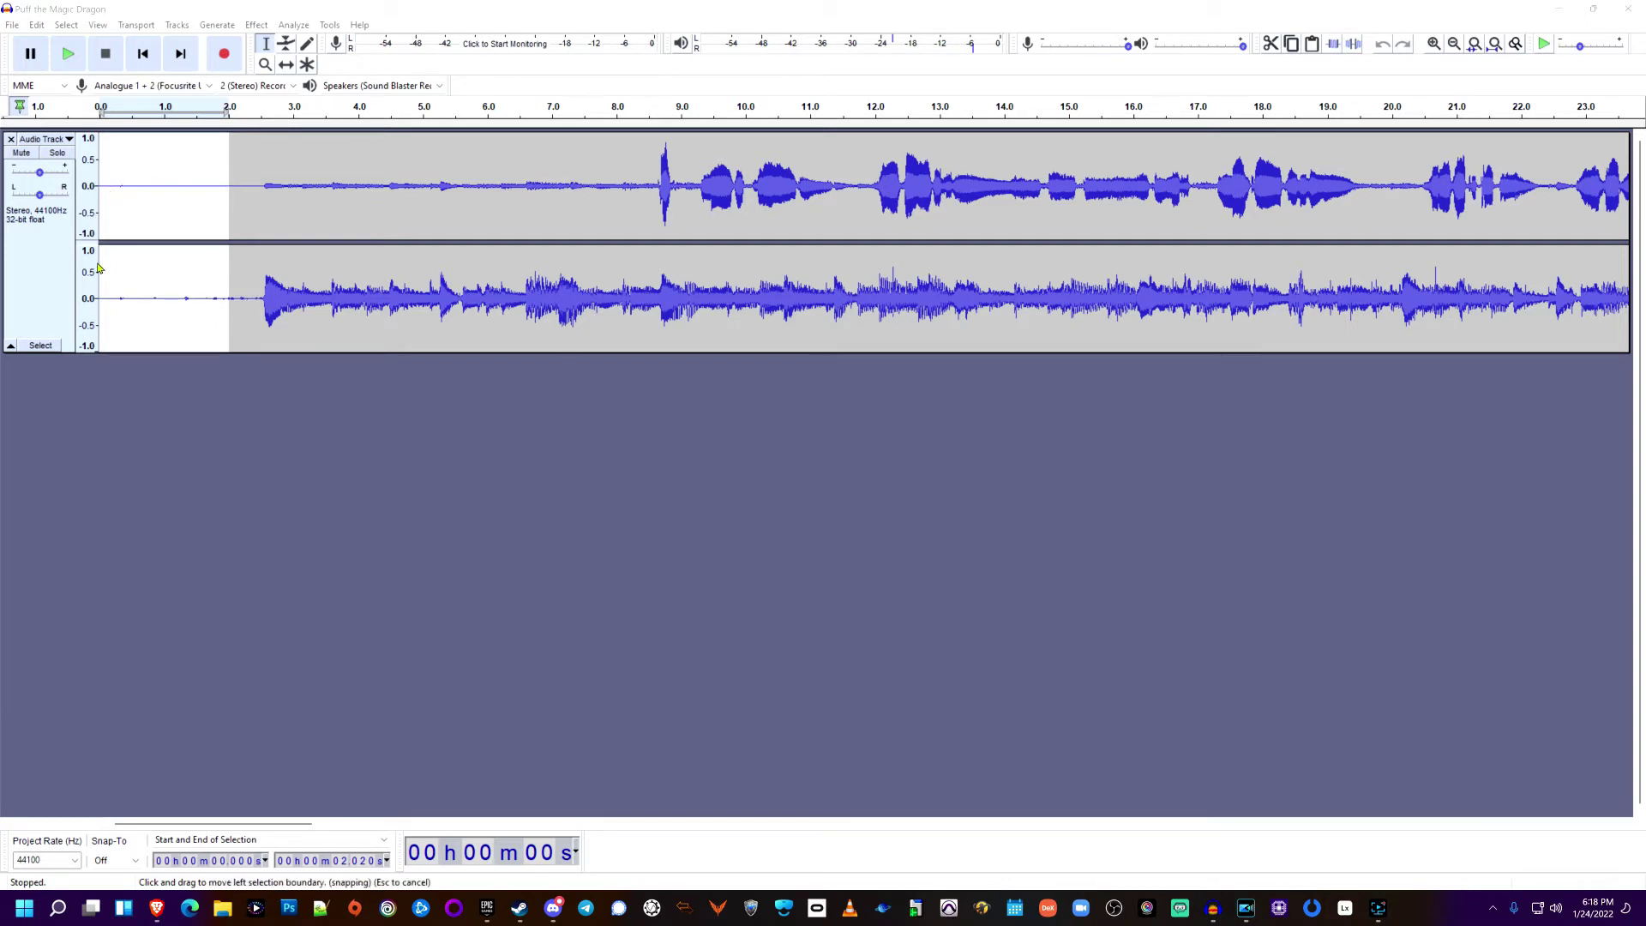
Split the stereo 'Puff the Magic Dragon' track into separate voice and guitar mono tracks.
{"action": "left_click", "coordinate": [46, 142]}
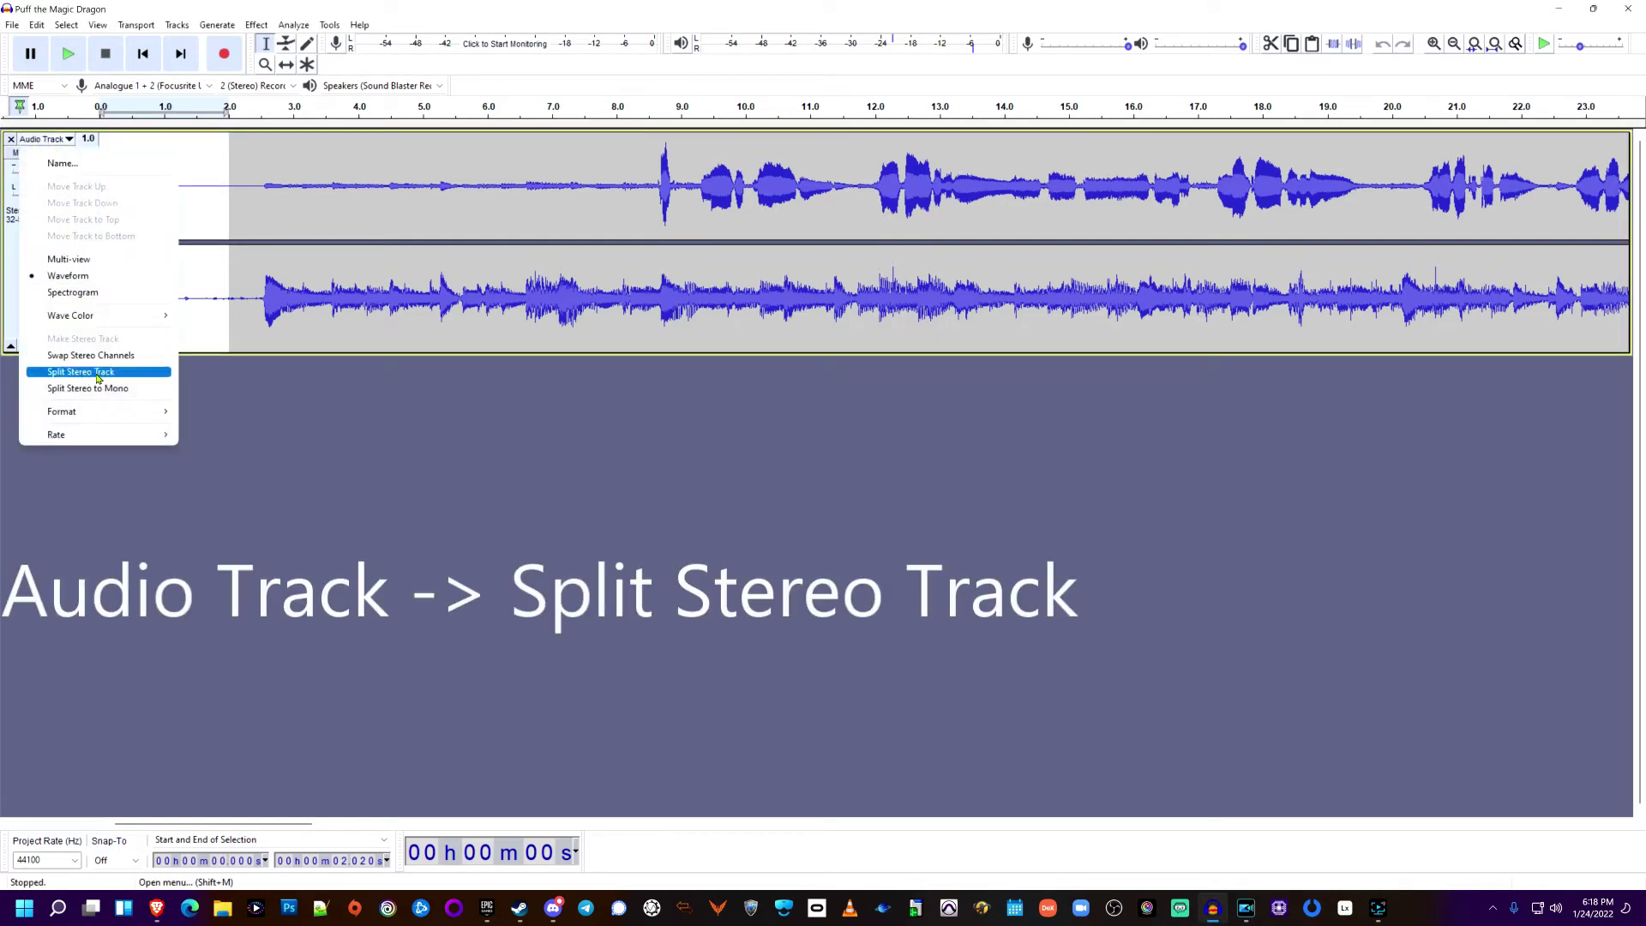
{"action": "left_click", "coordinate": [123, 373]}
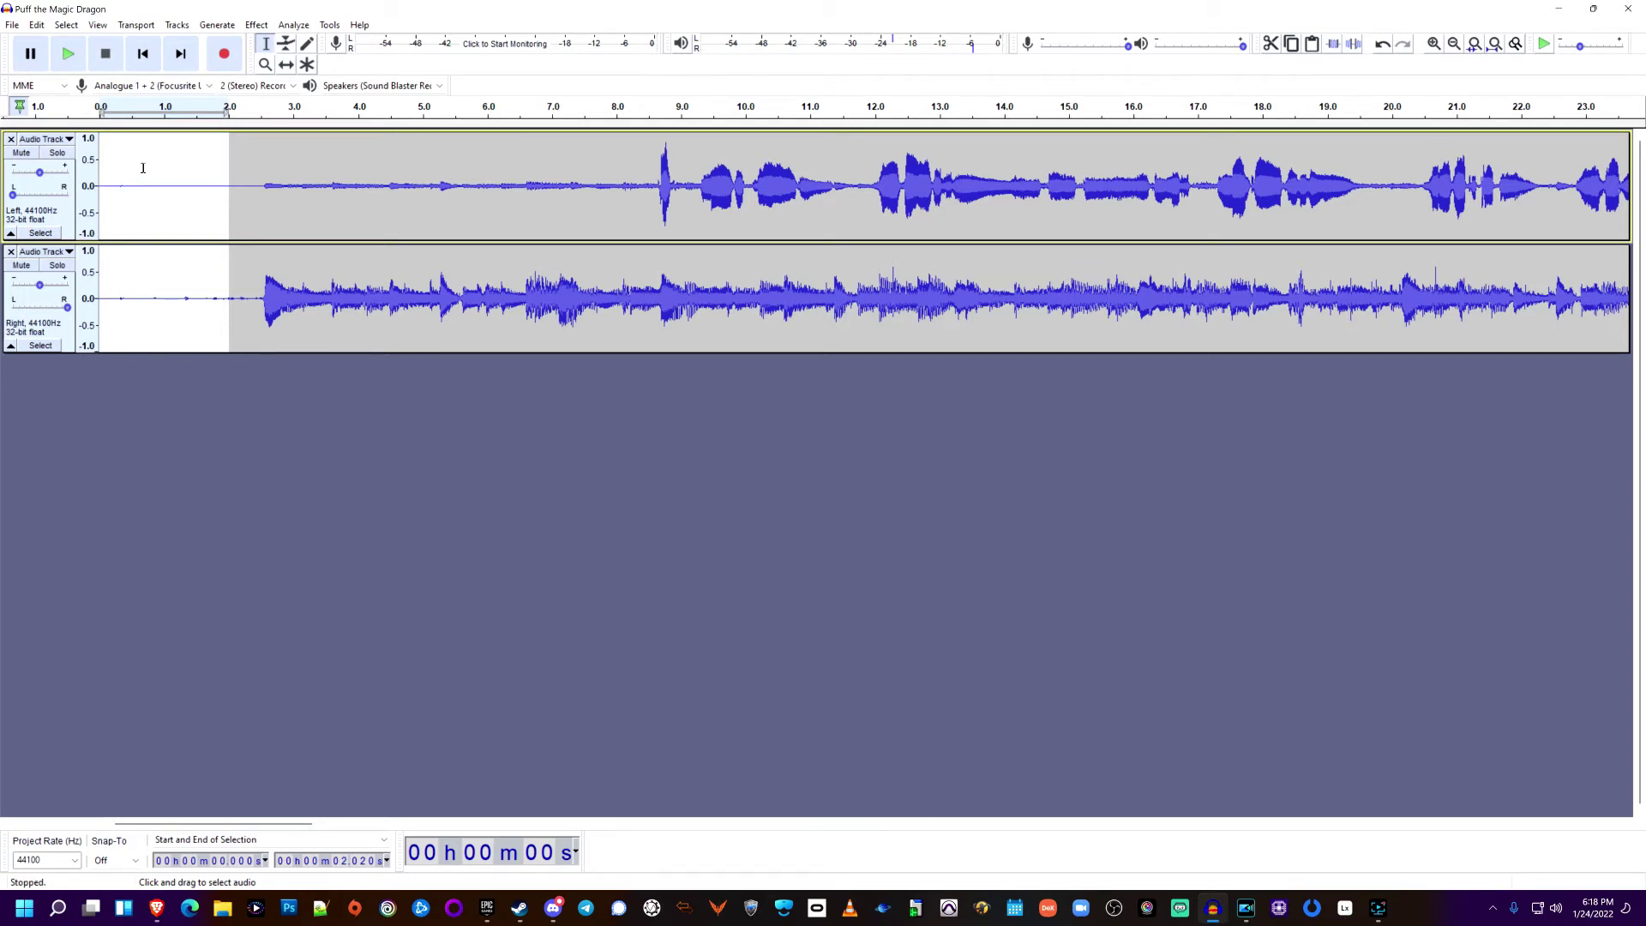
Paste the voice over the guitar track and join both channels into one stereo voice track.
{"action": "left_click", "coordinate": [43, 235]}
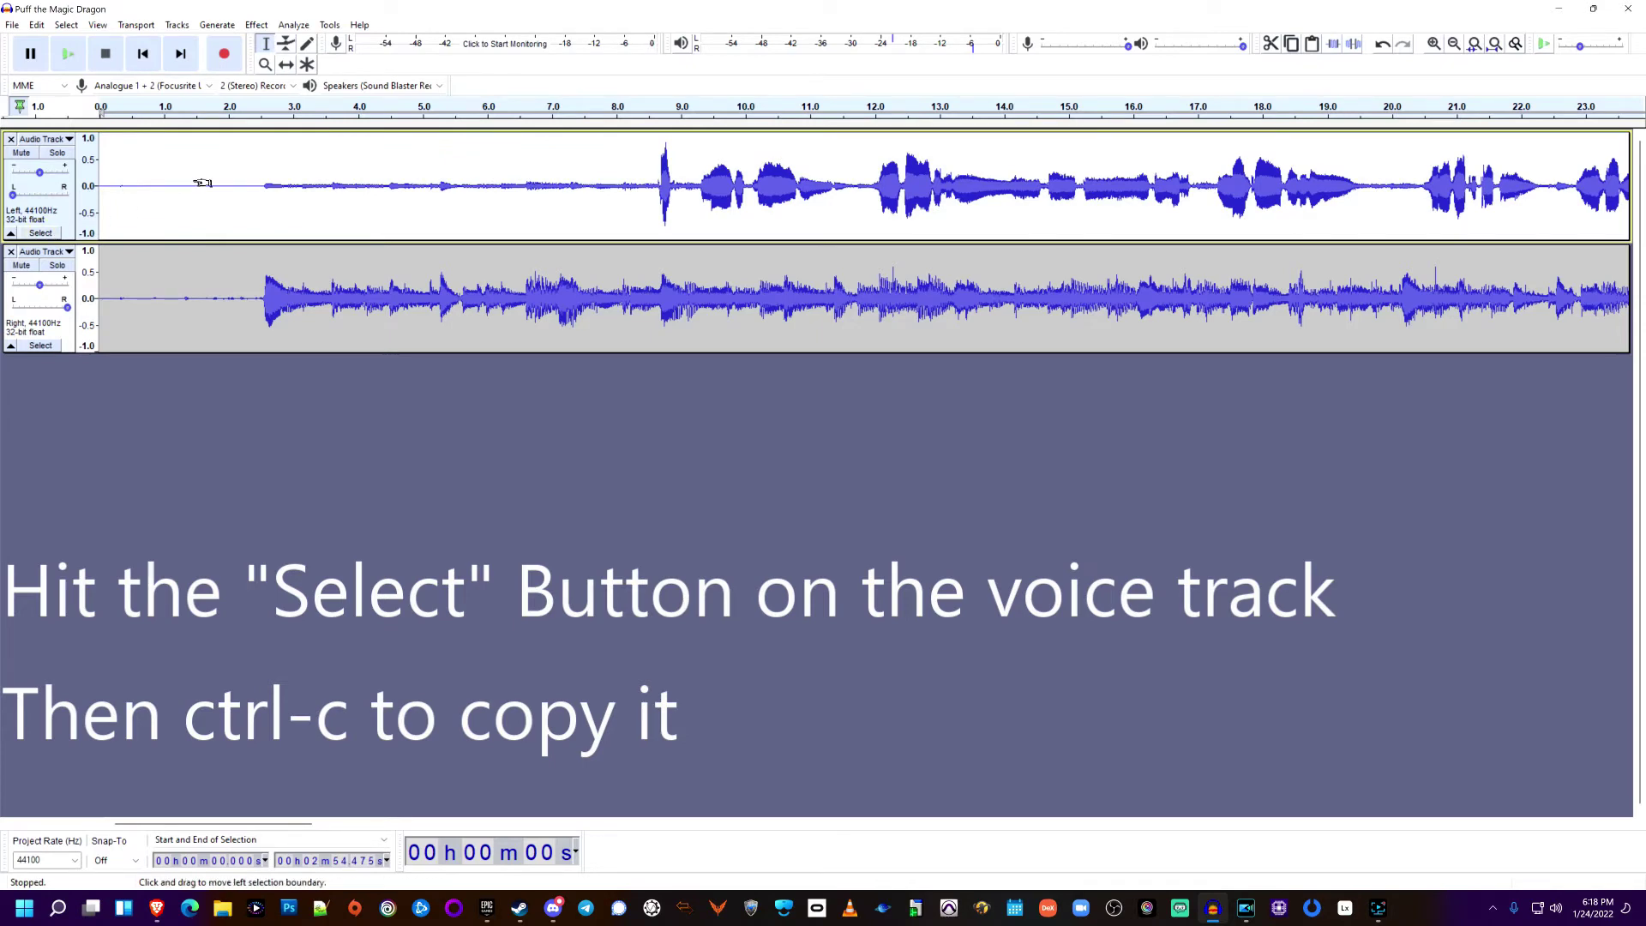
{"action": "left_click", "coordinate": [42, 346]}
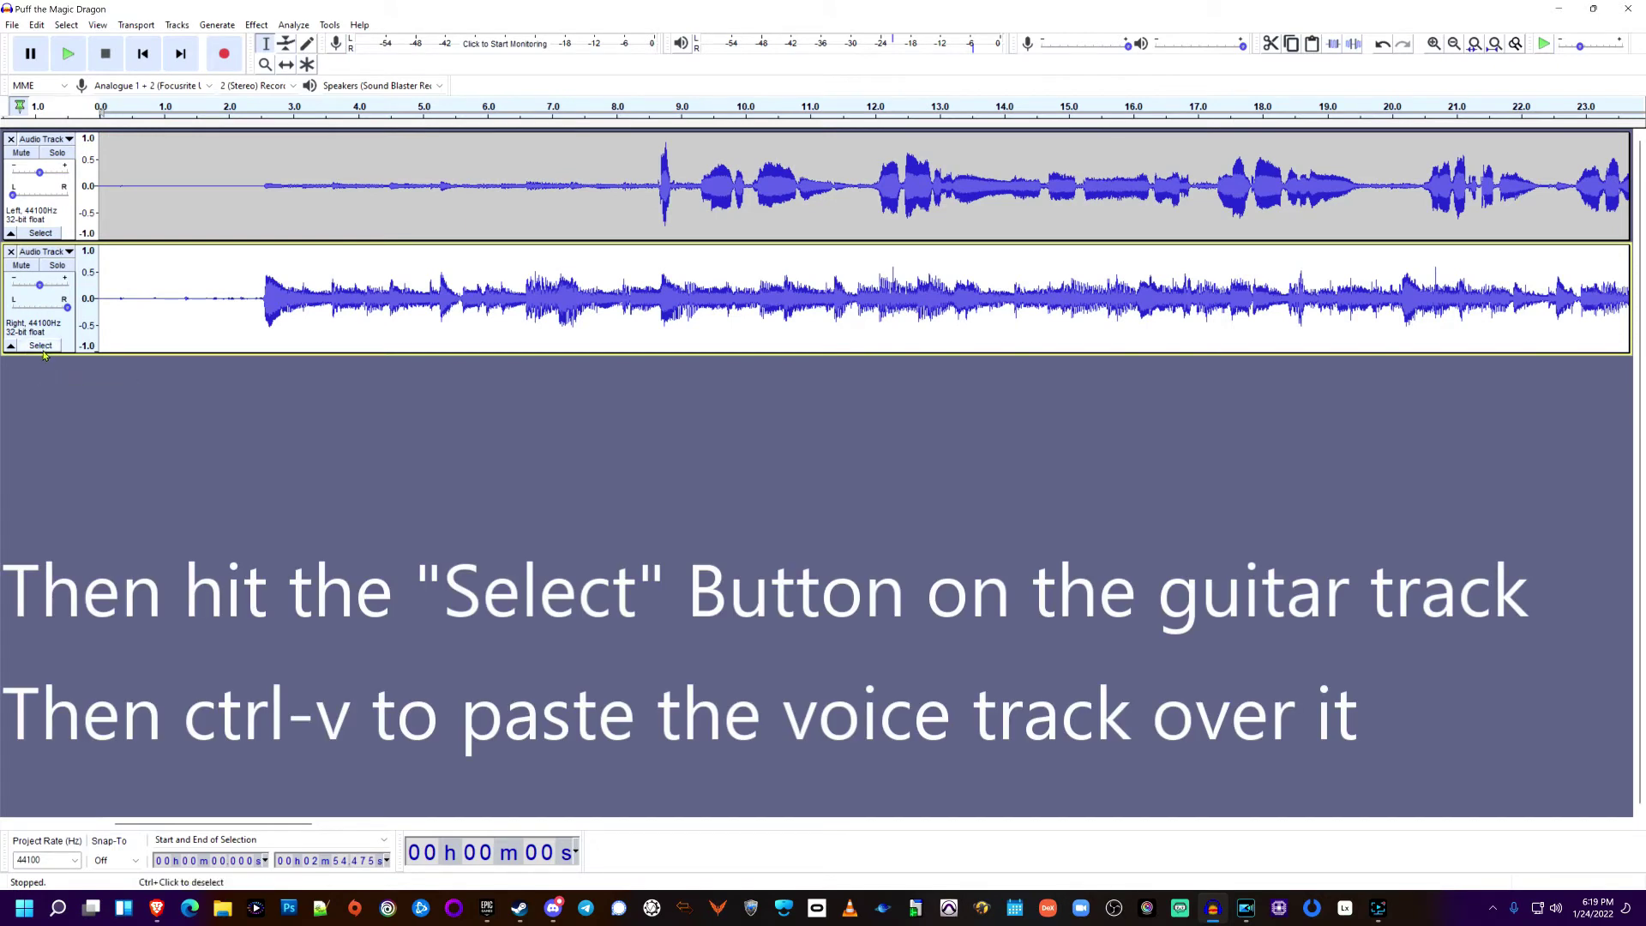
{"action": "key", "text": "ctrl+v"}
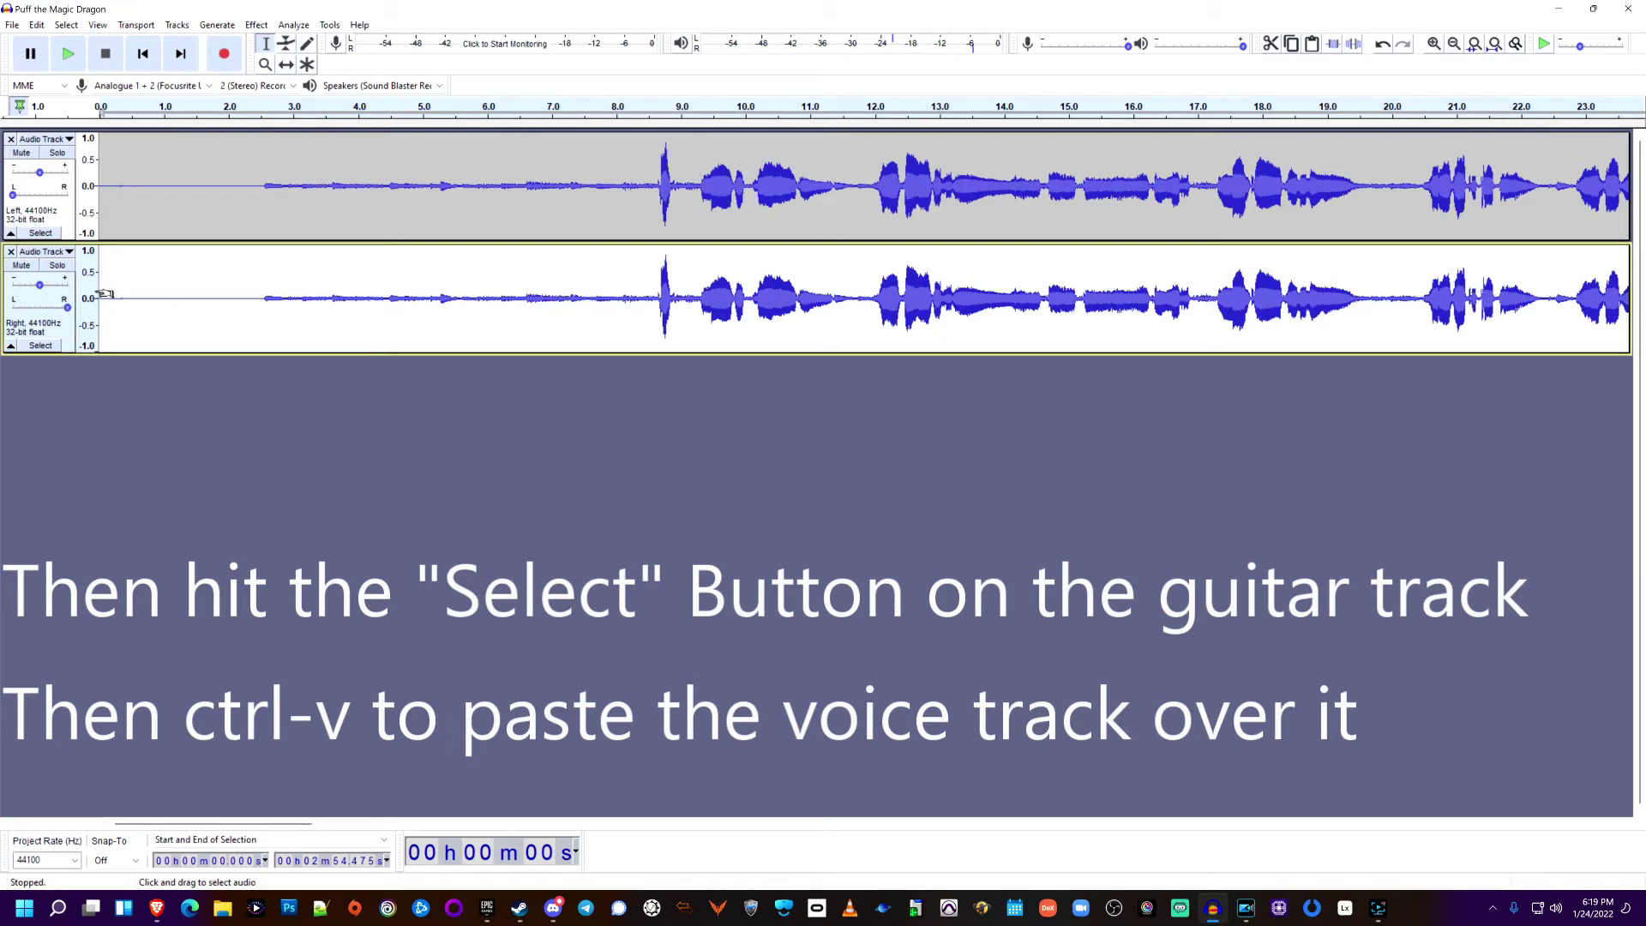
{"action": "left_click", "coordinate": [51, 144]}
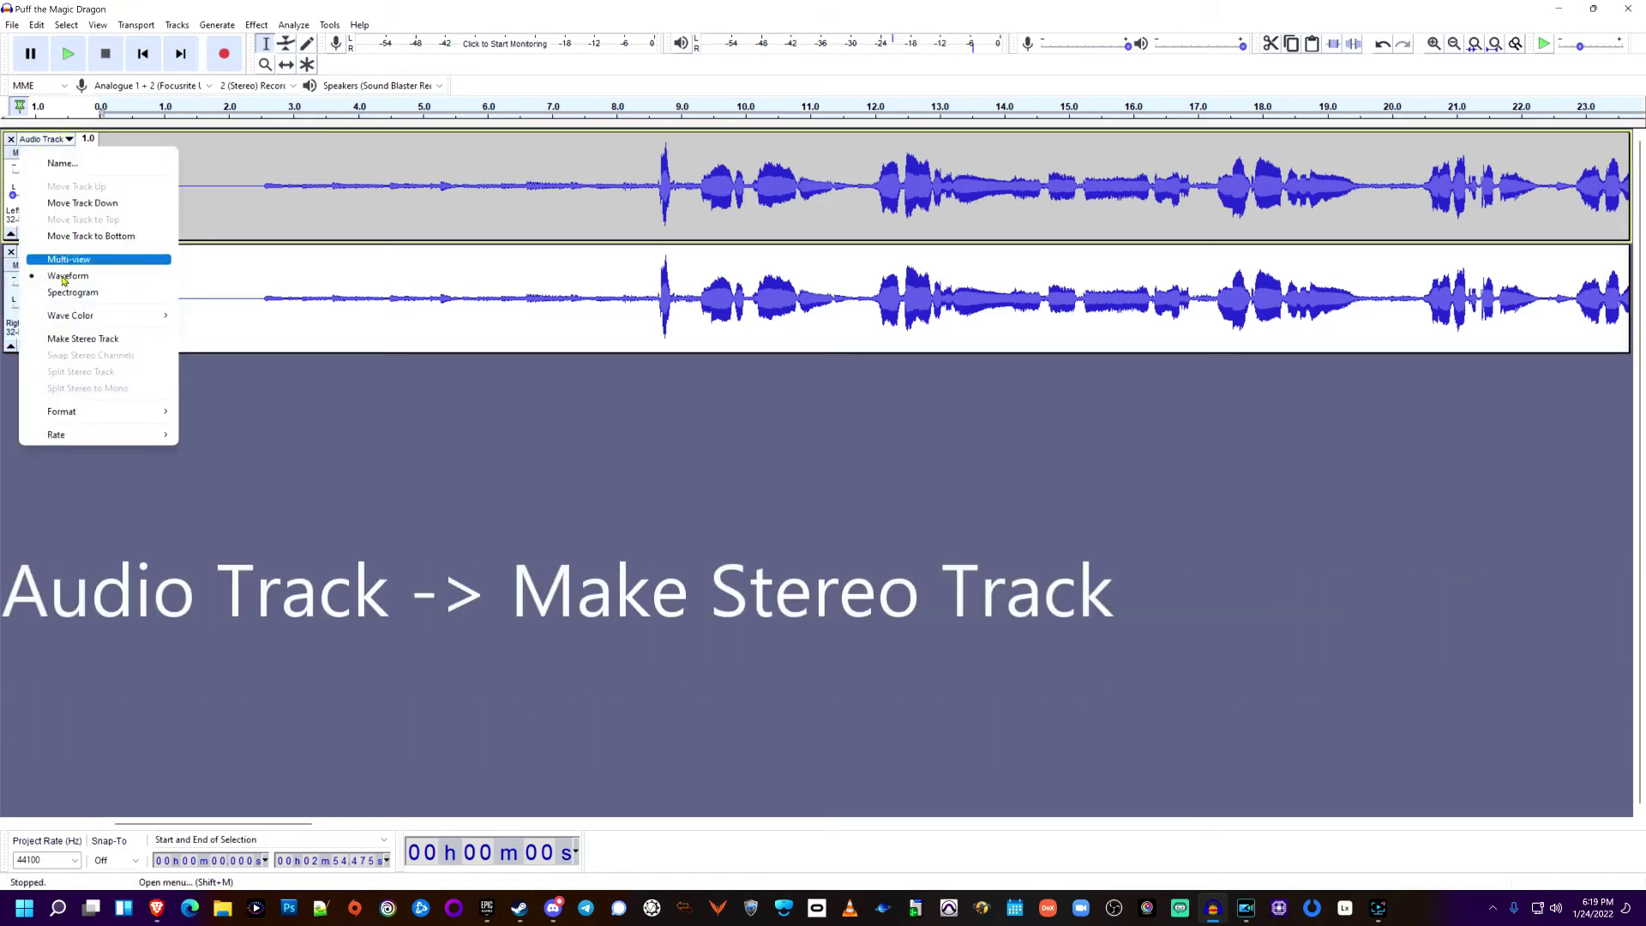
{"action": "left_click", "coordinate": [129, 341]}
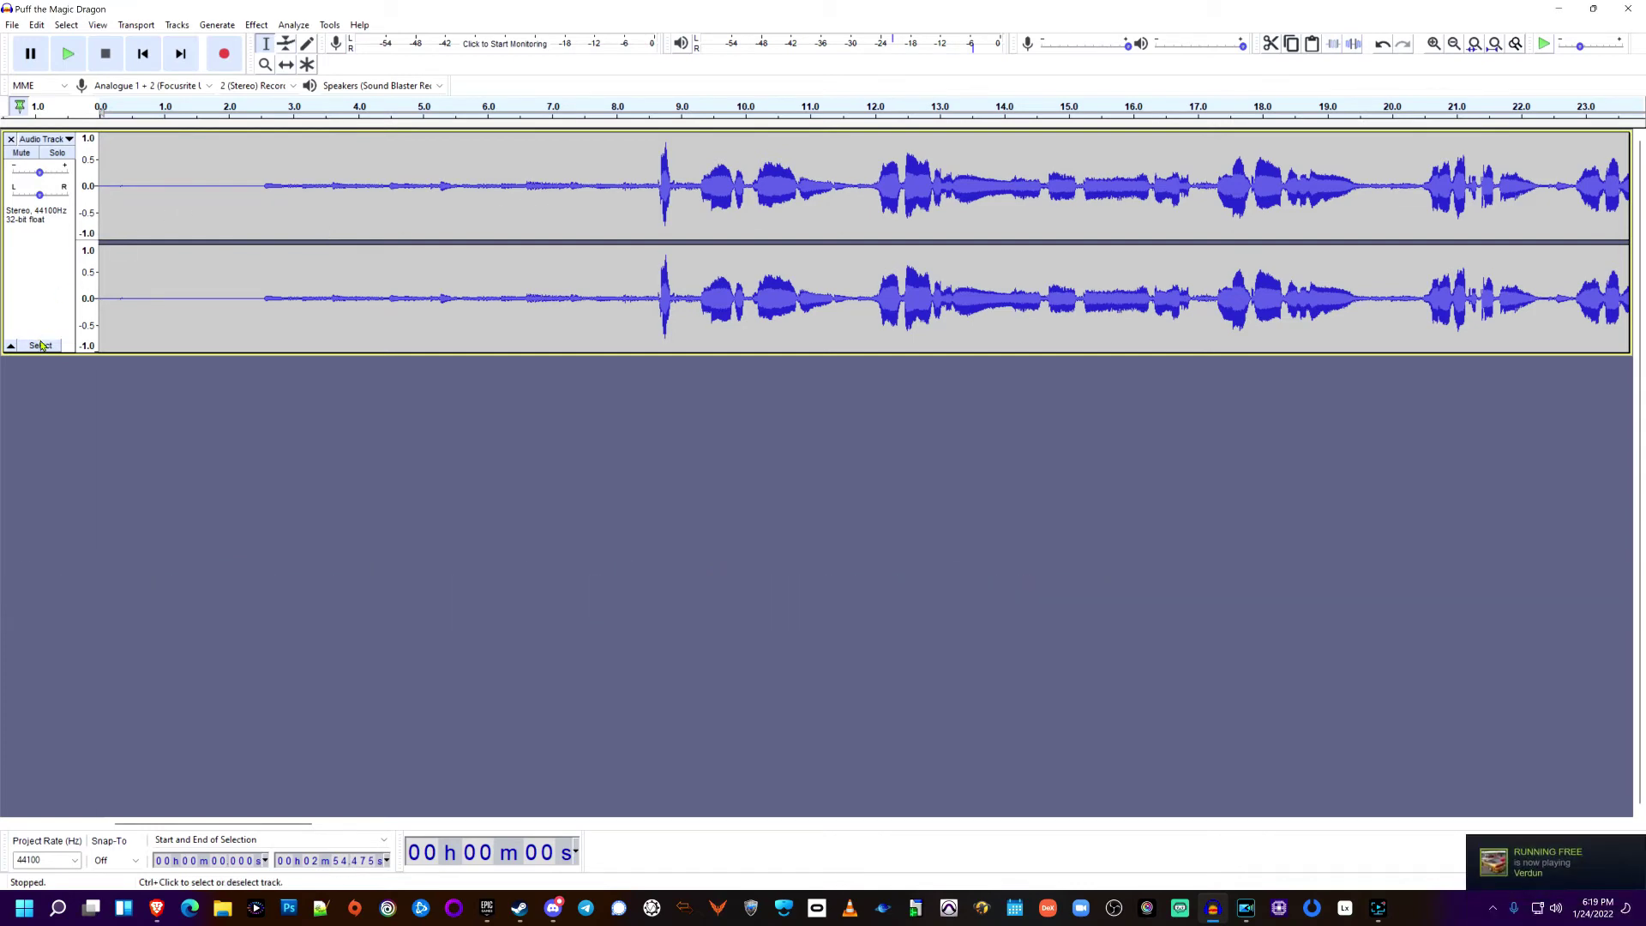
Clear the track selection and close the Effects menu without applying anything.
{"action": "left_click", "coordinate": [154, 346], "text": "ctrl"}
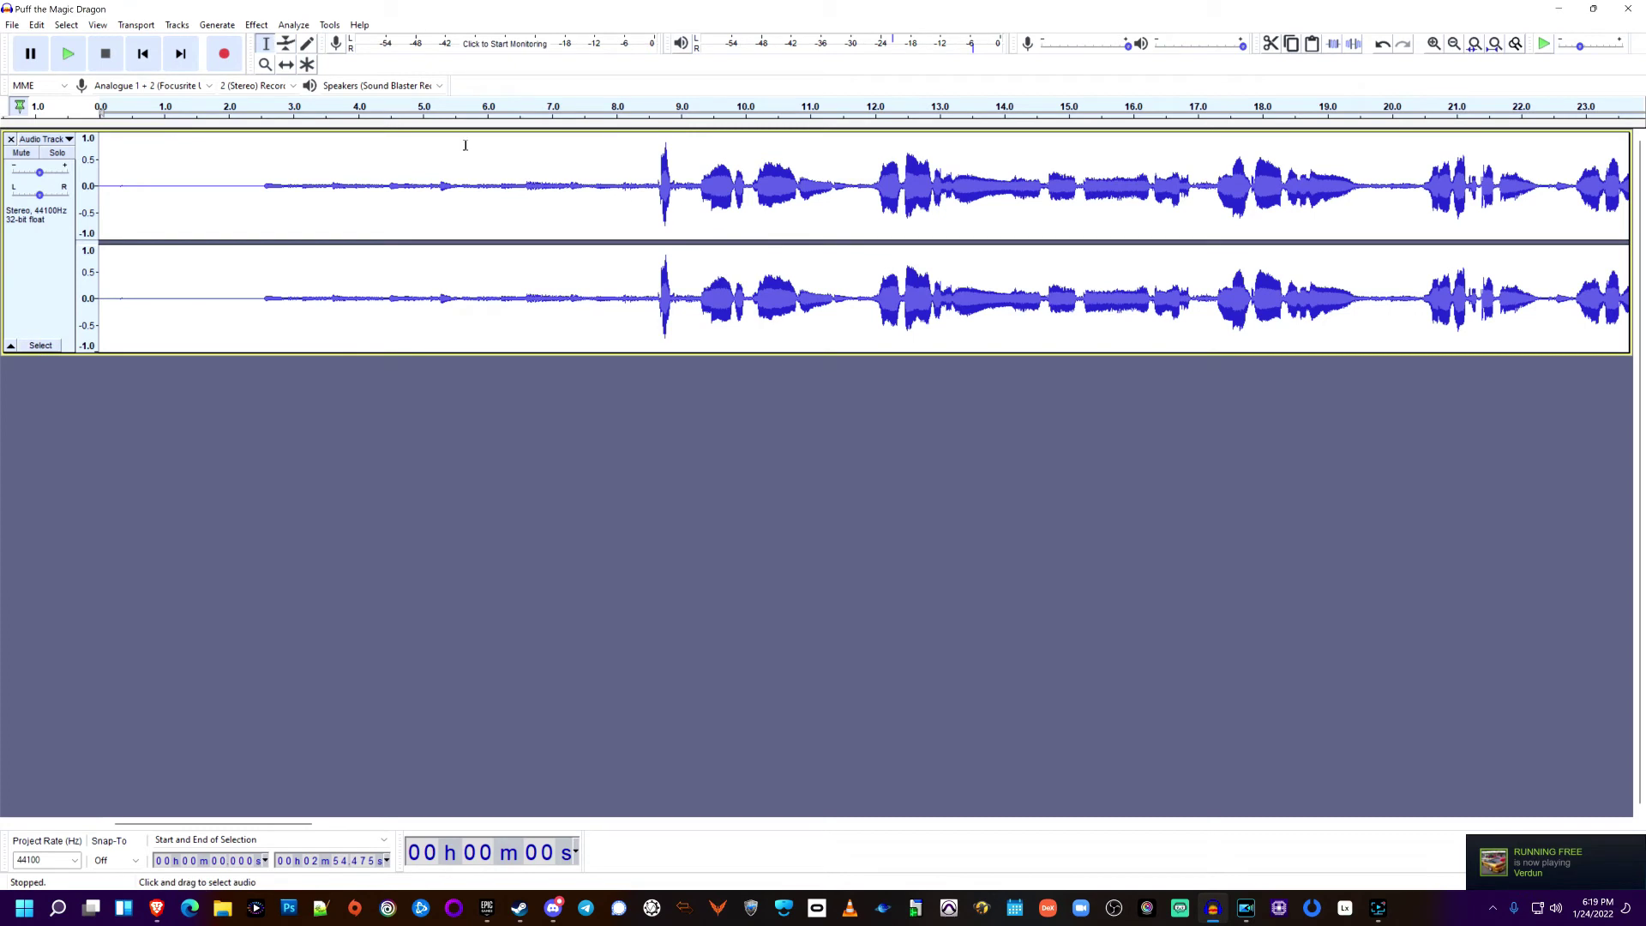
{"action": "left_click", "coordinate": [256, 25]}
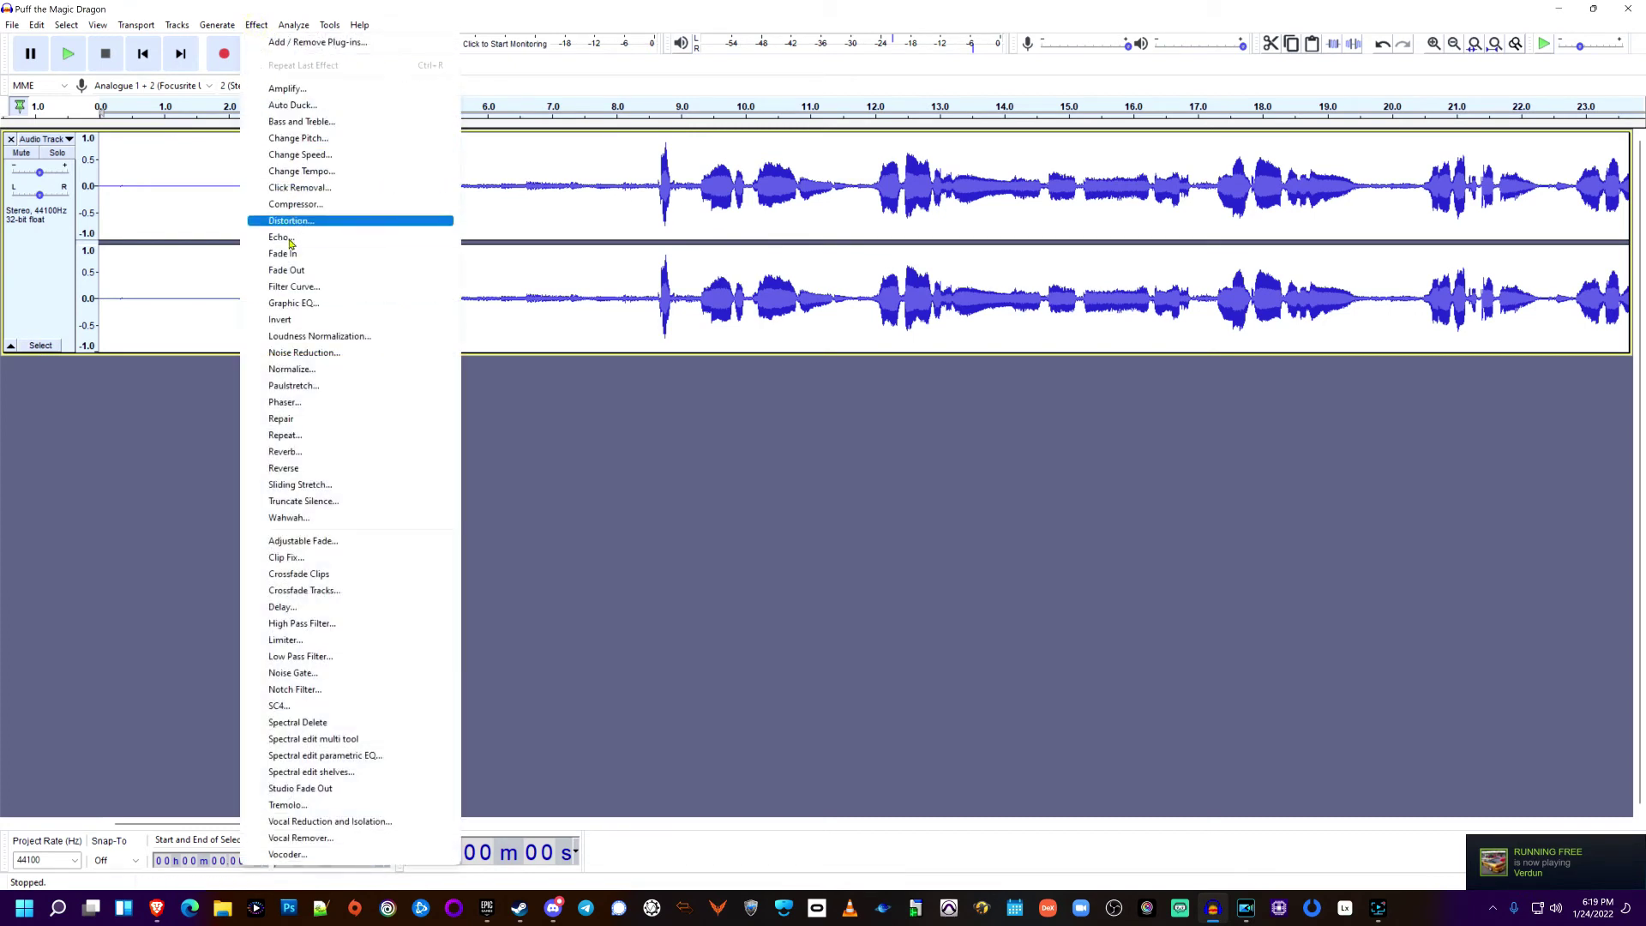
{"action": "left_click", "coordinate": [259, 27]}
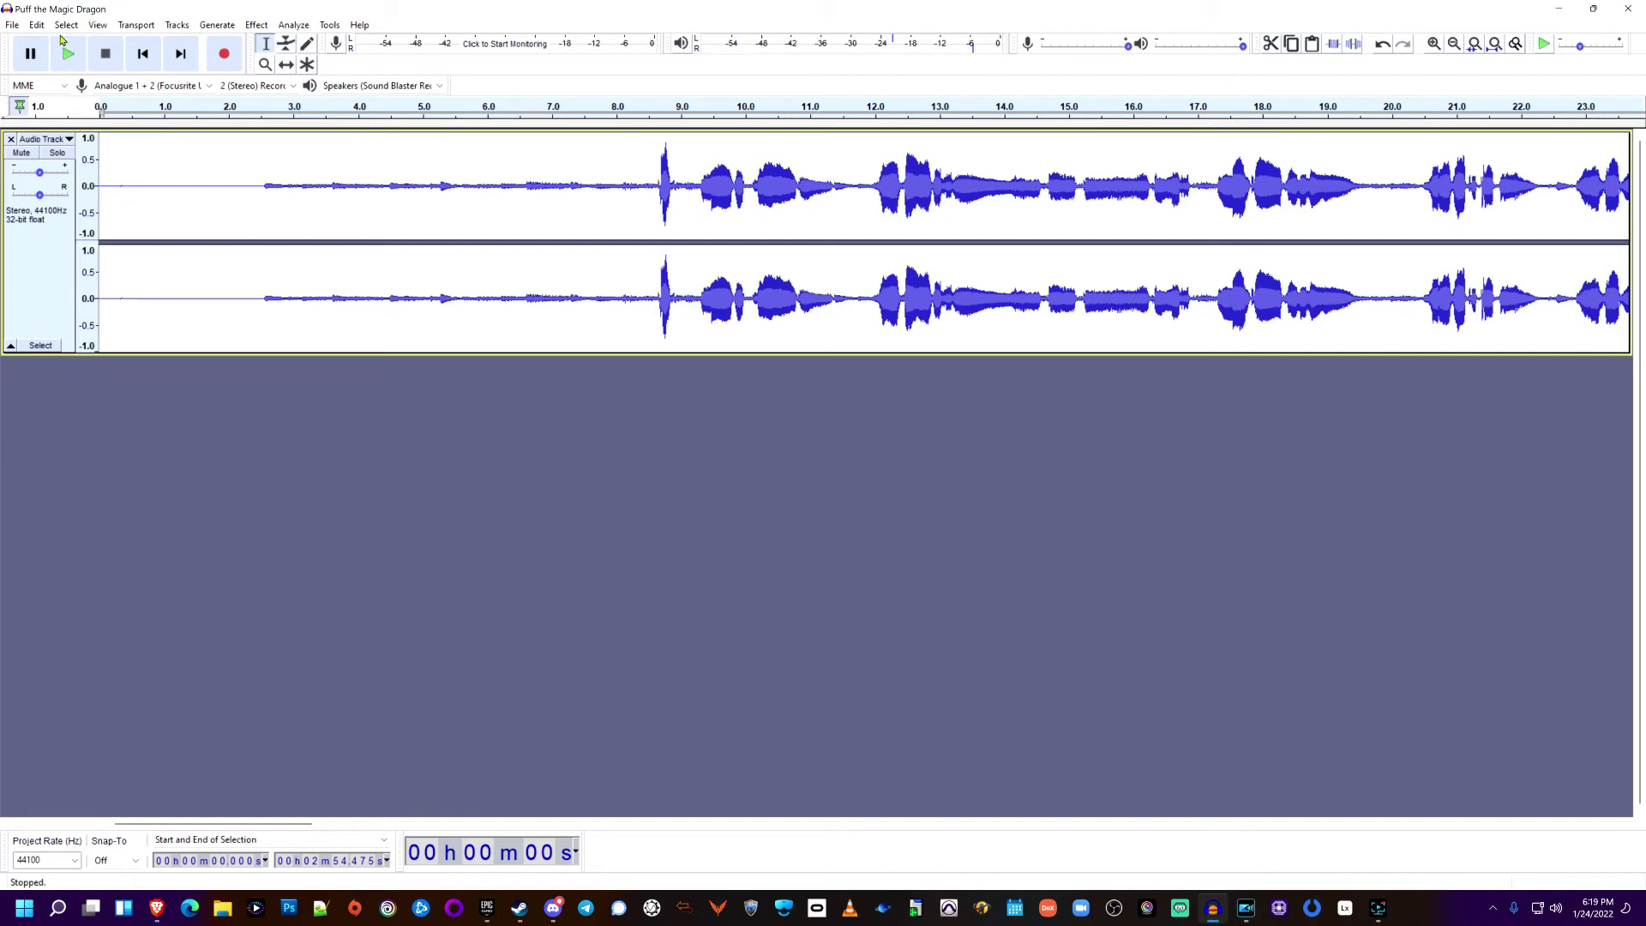
Start a WAV export of the project, cancel it, and bring up the Edit menu.
{"action": "left_click", "coordinate": [16, 25]}
{"action": "mouse_move", "coordinate": [42, 137]}
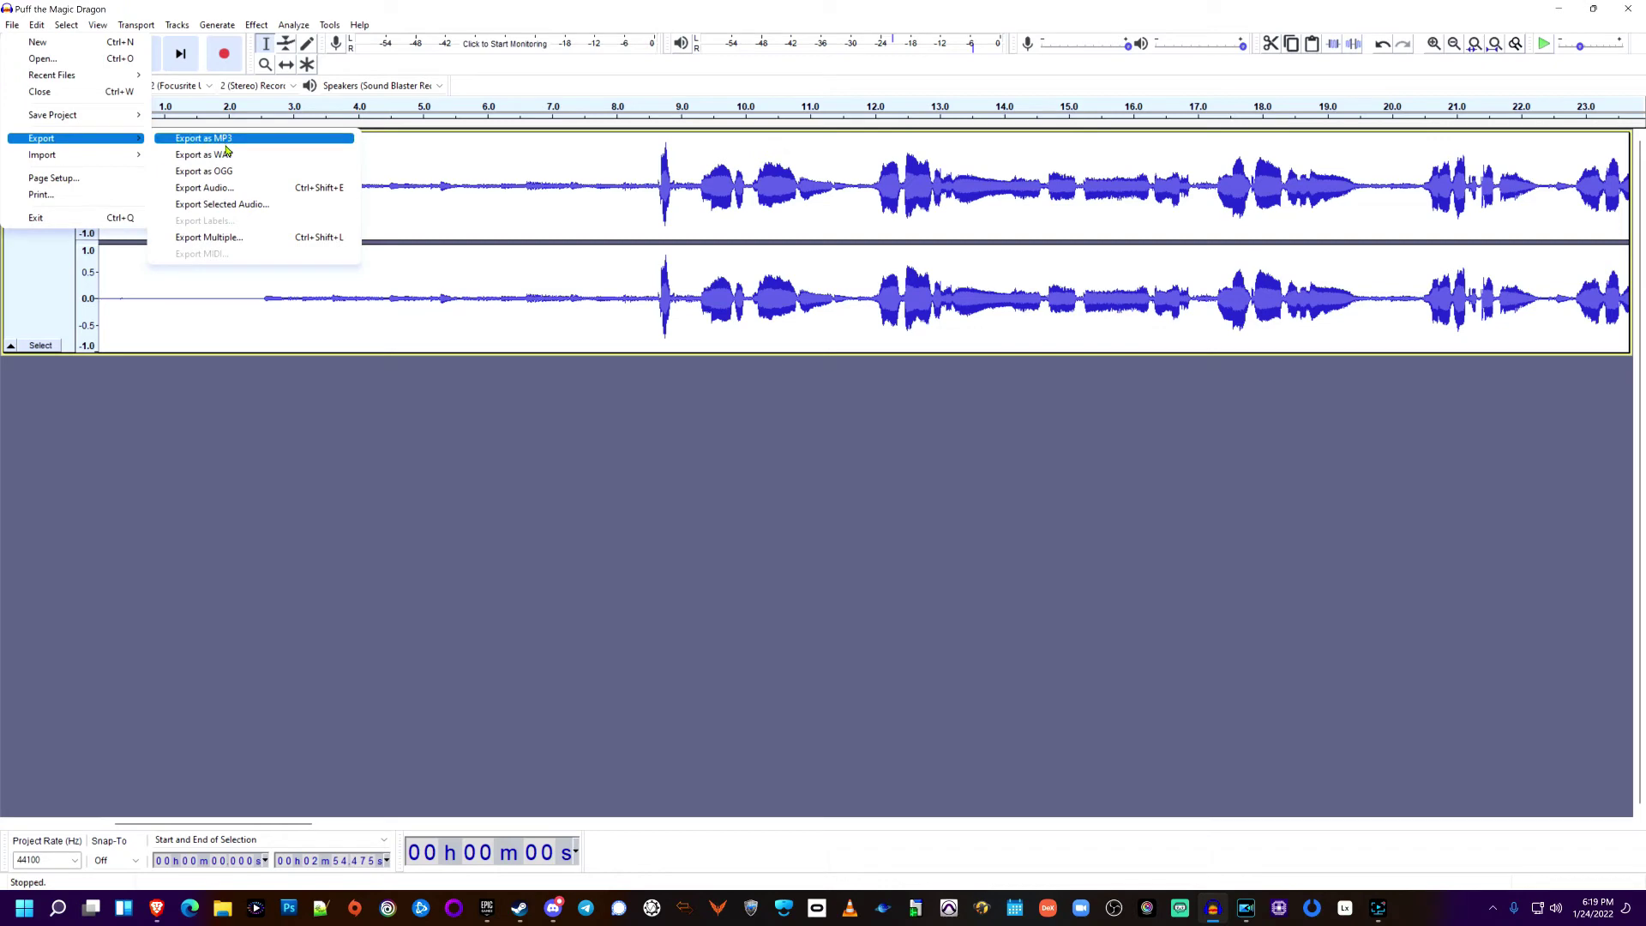
{"action": "left_click", "coordinate": [227, 158]}
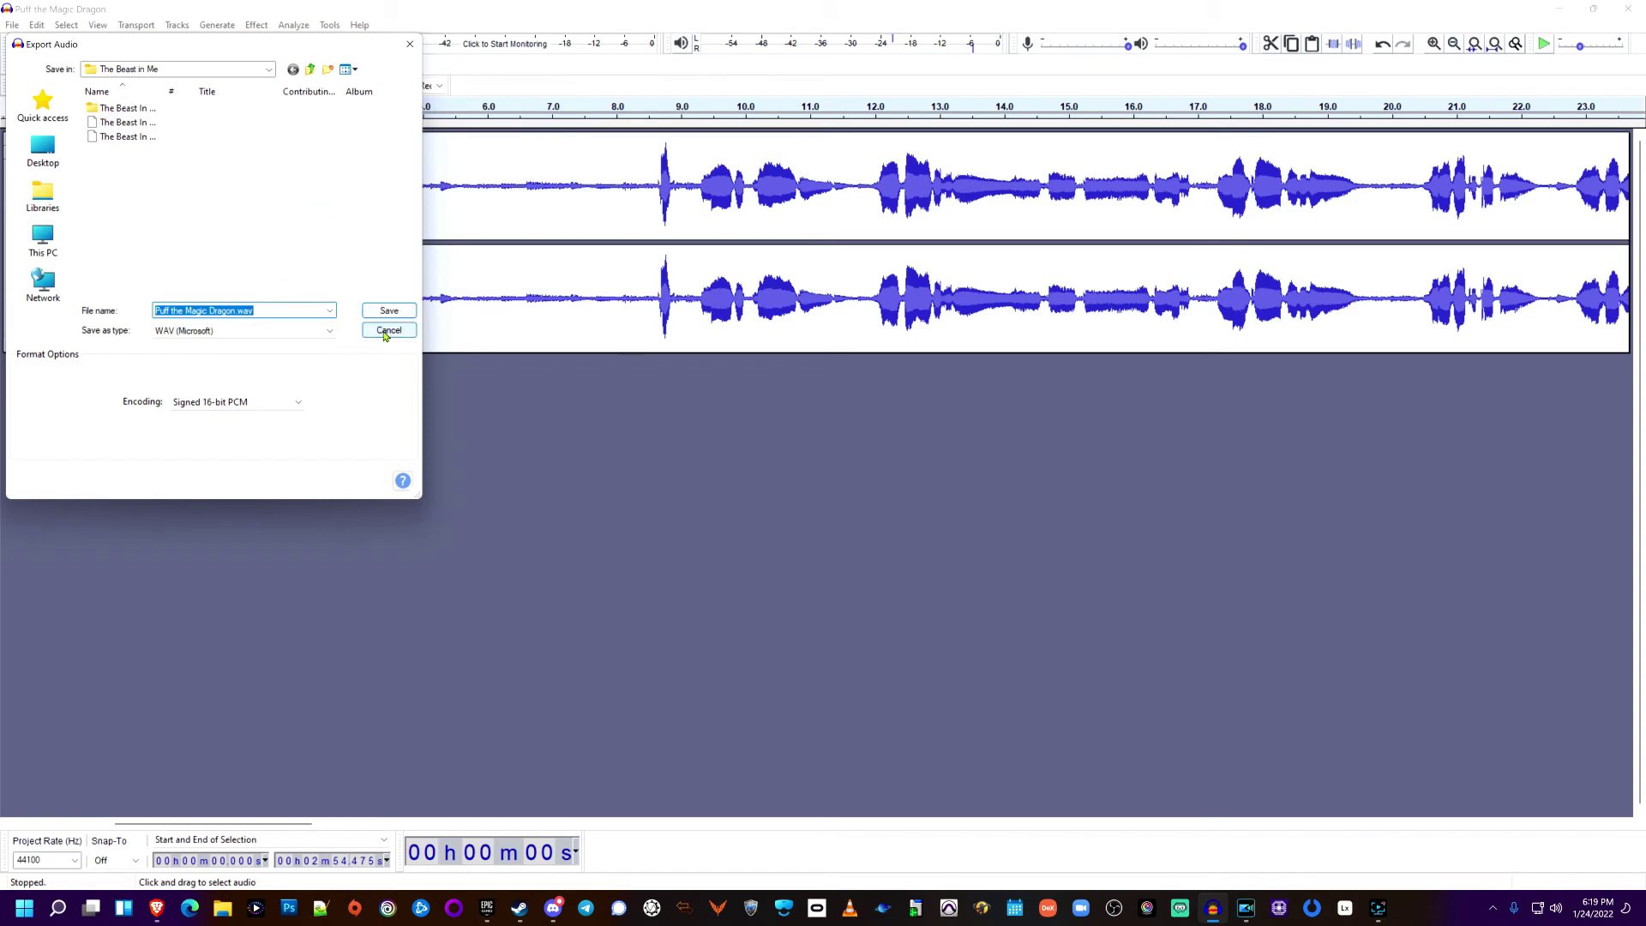
{"action": "left_click", "coordinate": [389, 332]}
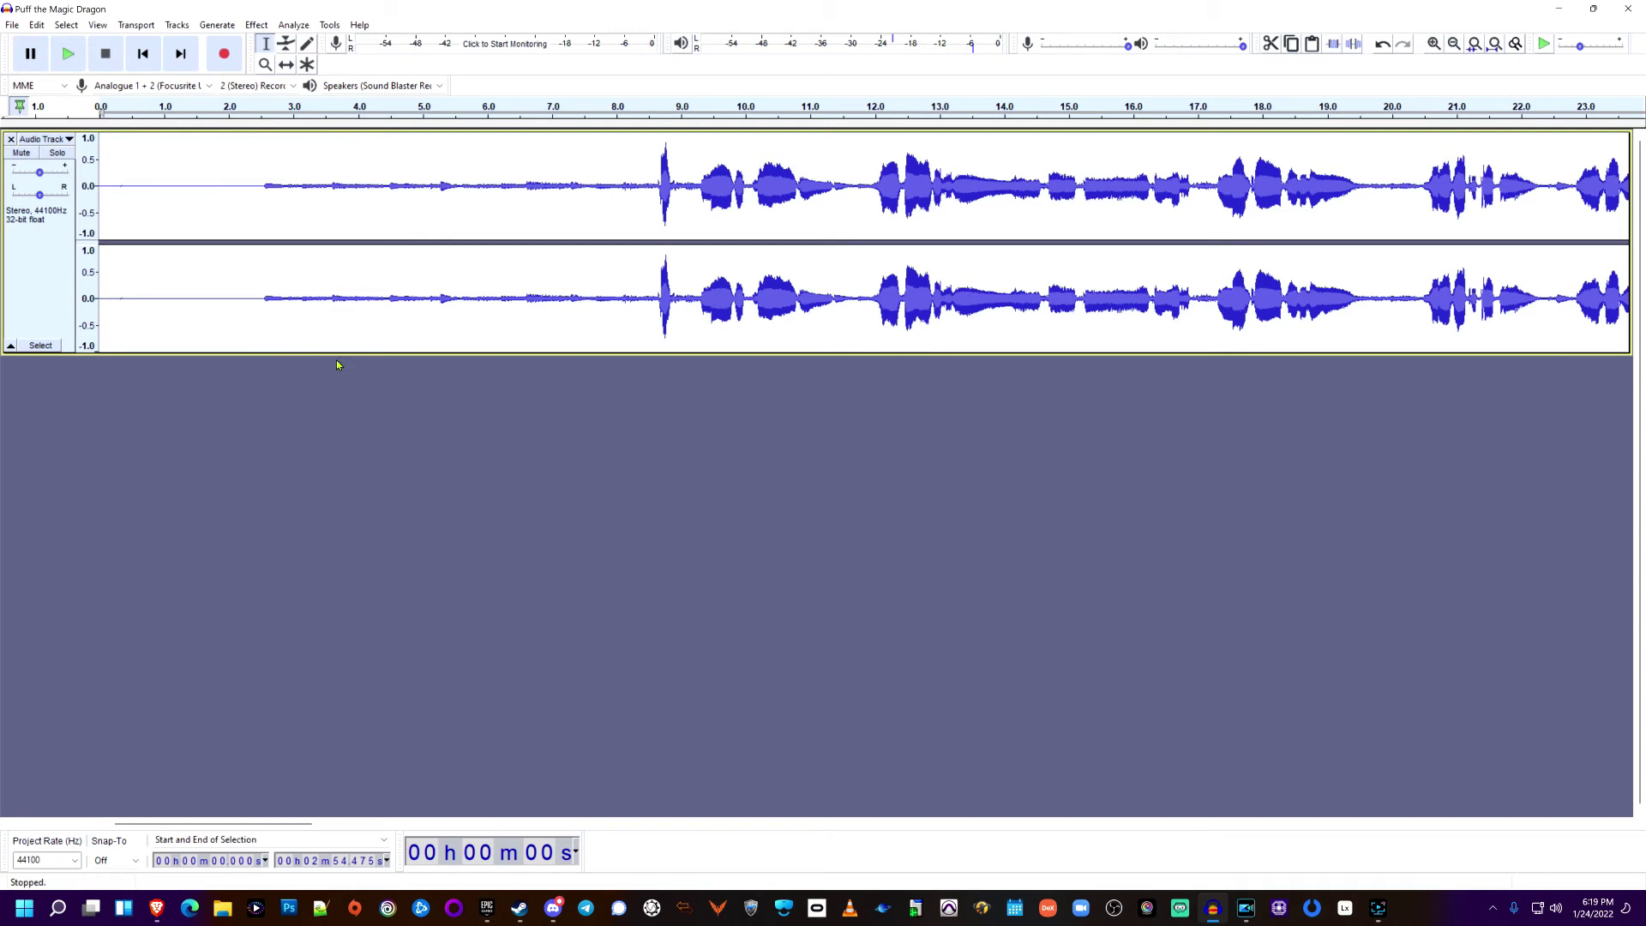
{"action": "left_click", "coordinate": [36, 24]}
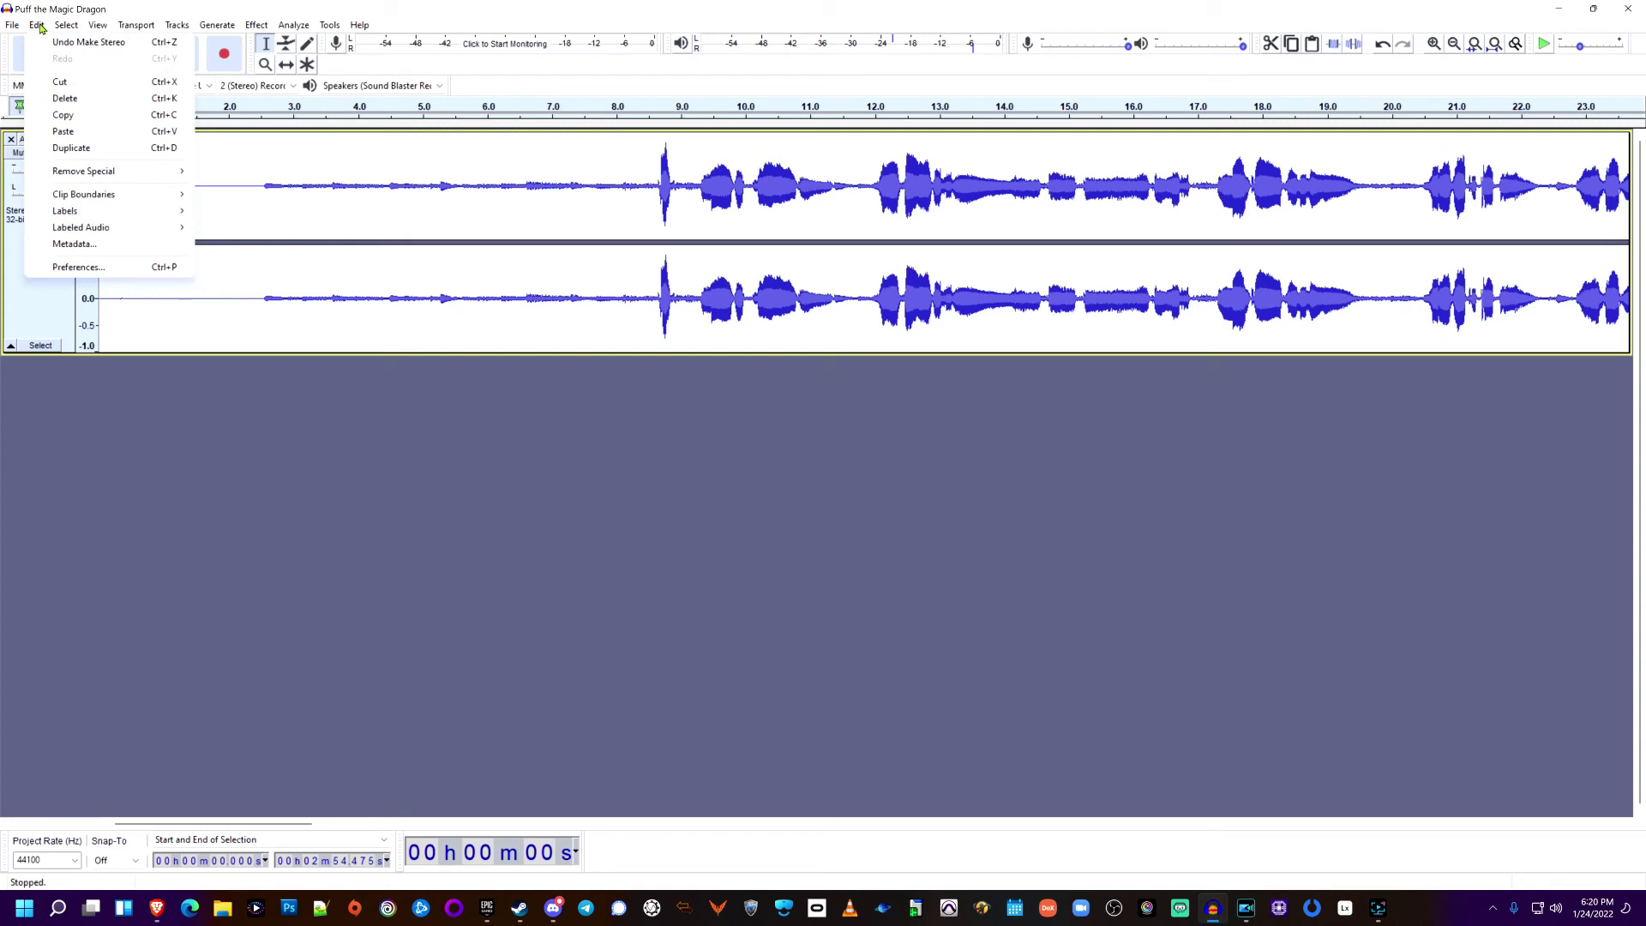
Undo the voice merge, place the guitar on both channels, and join them into stereo.
{"action": "left_click", "coordinate": [39, 26]}
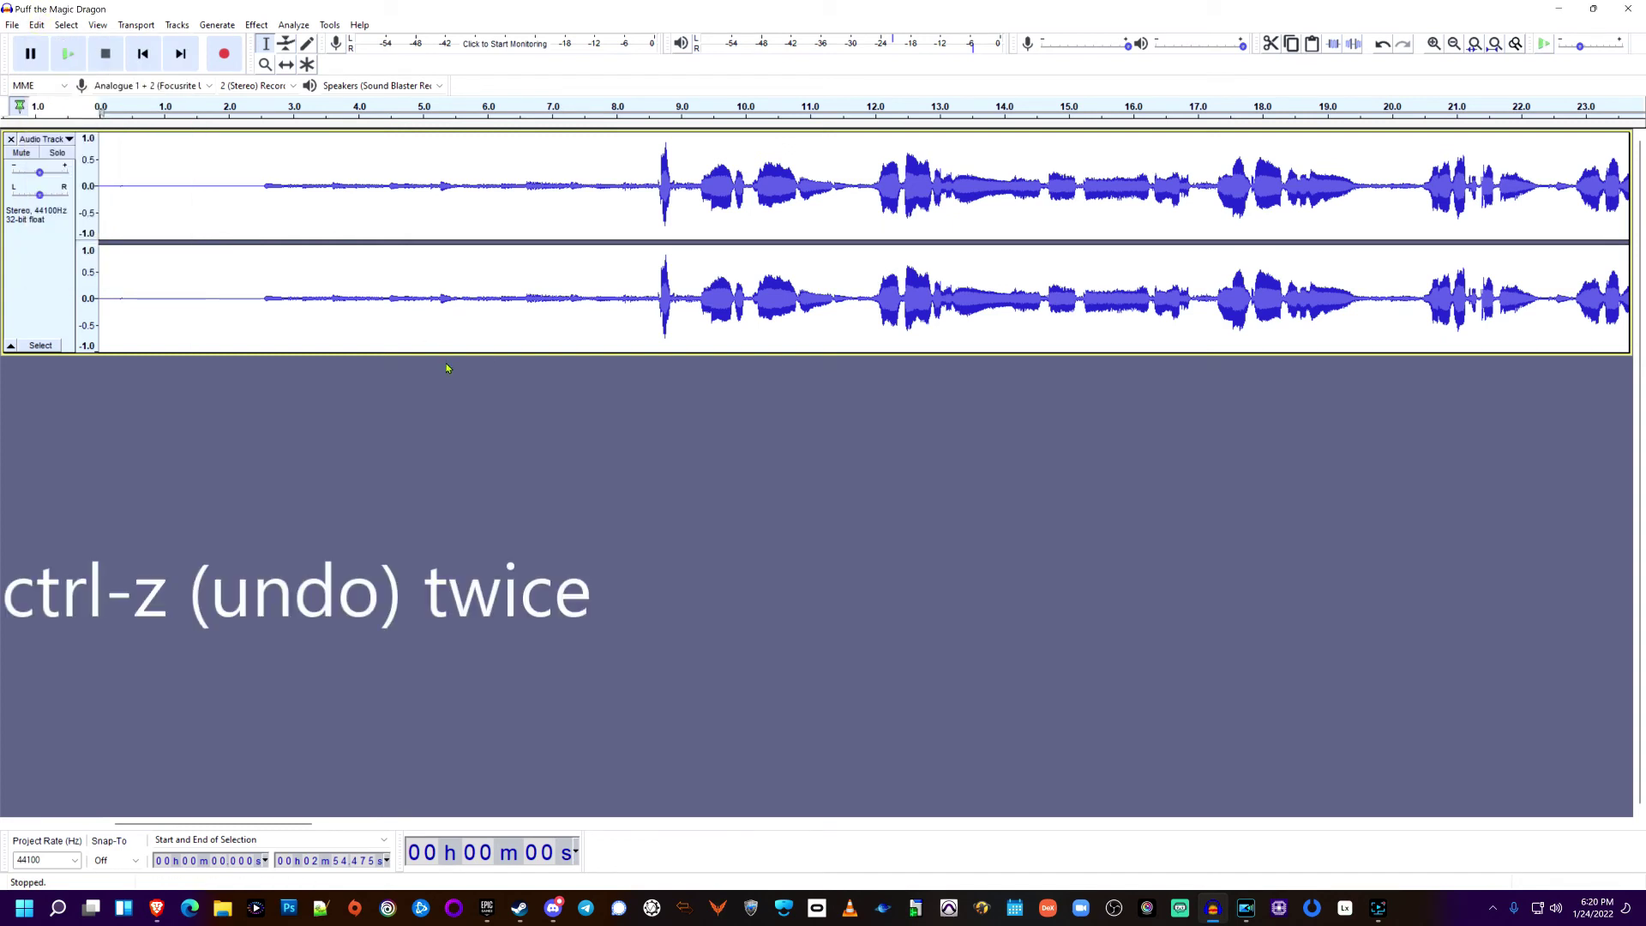
{"action": "key", "text": "ctrl+z"}
{"action": "key", "text": "ctrl+z"}
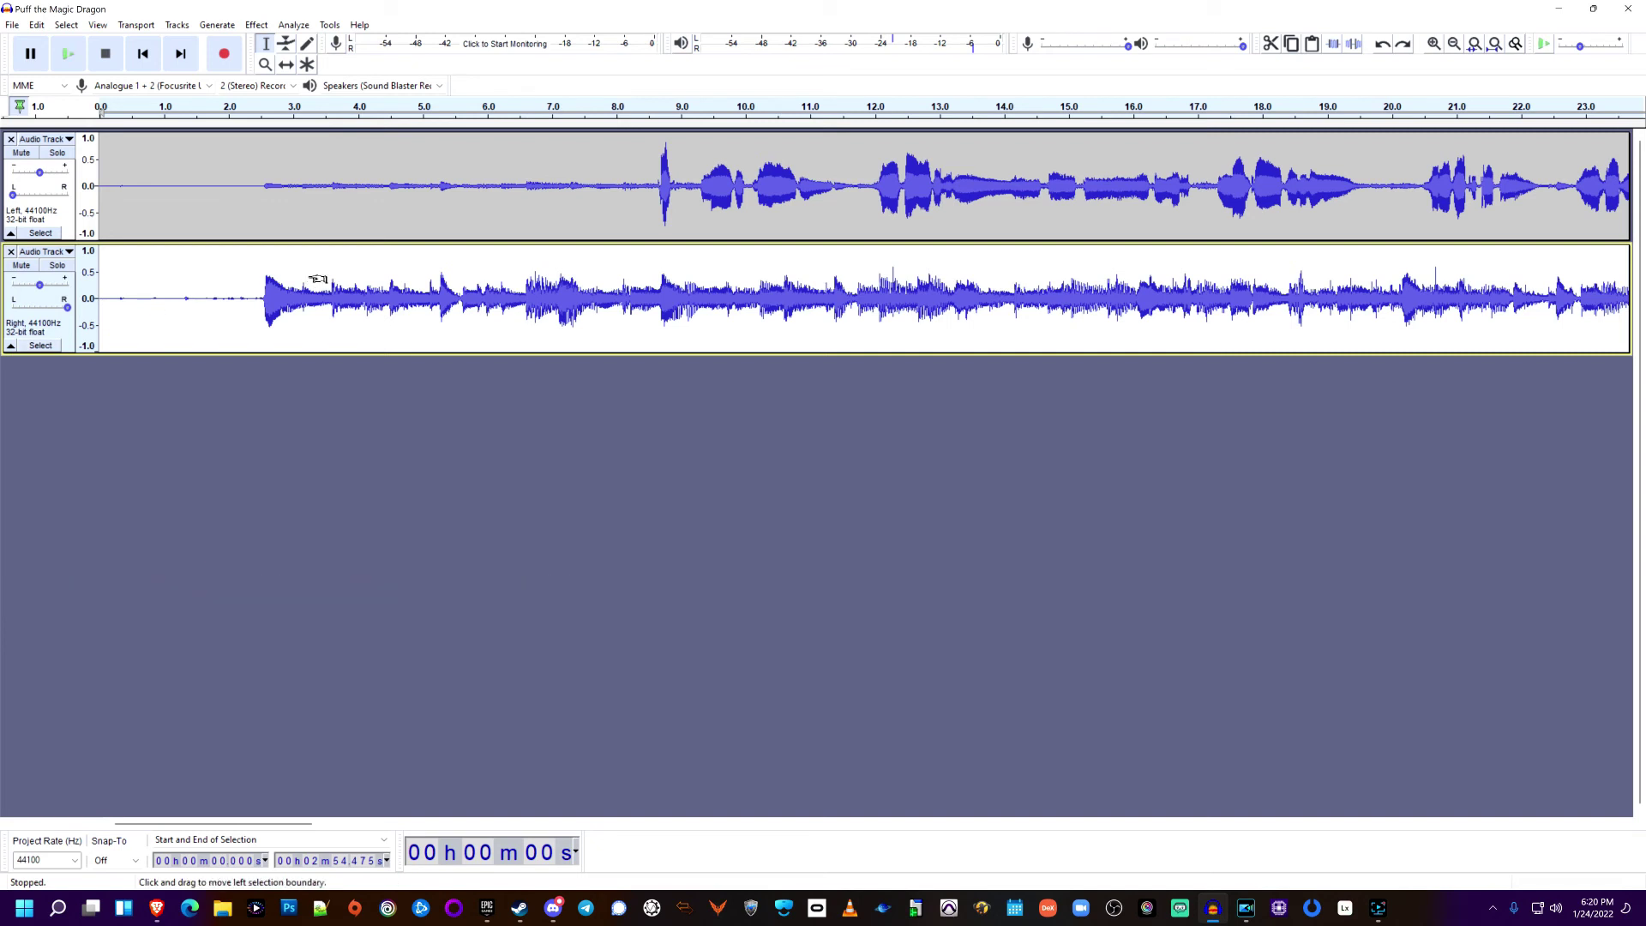
{"action": "left_click", "coordinate": [40, 233]}
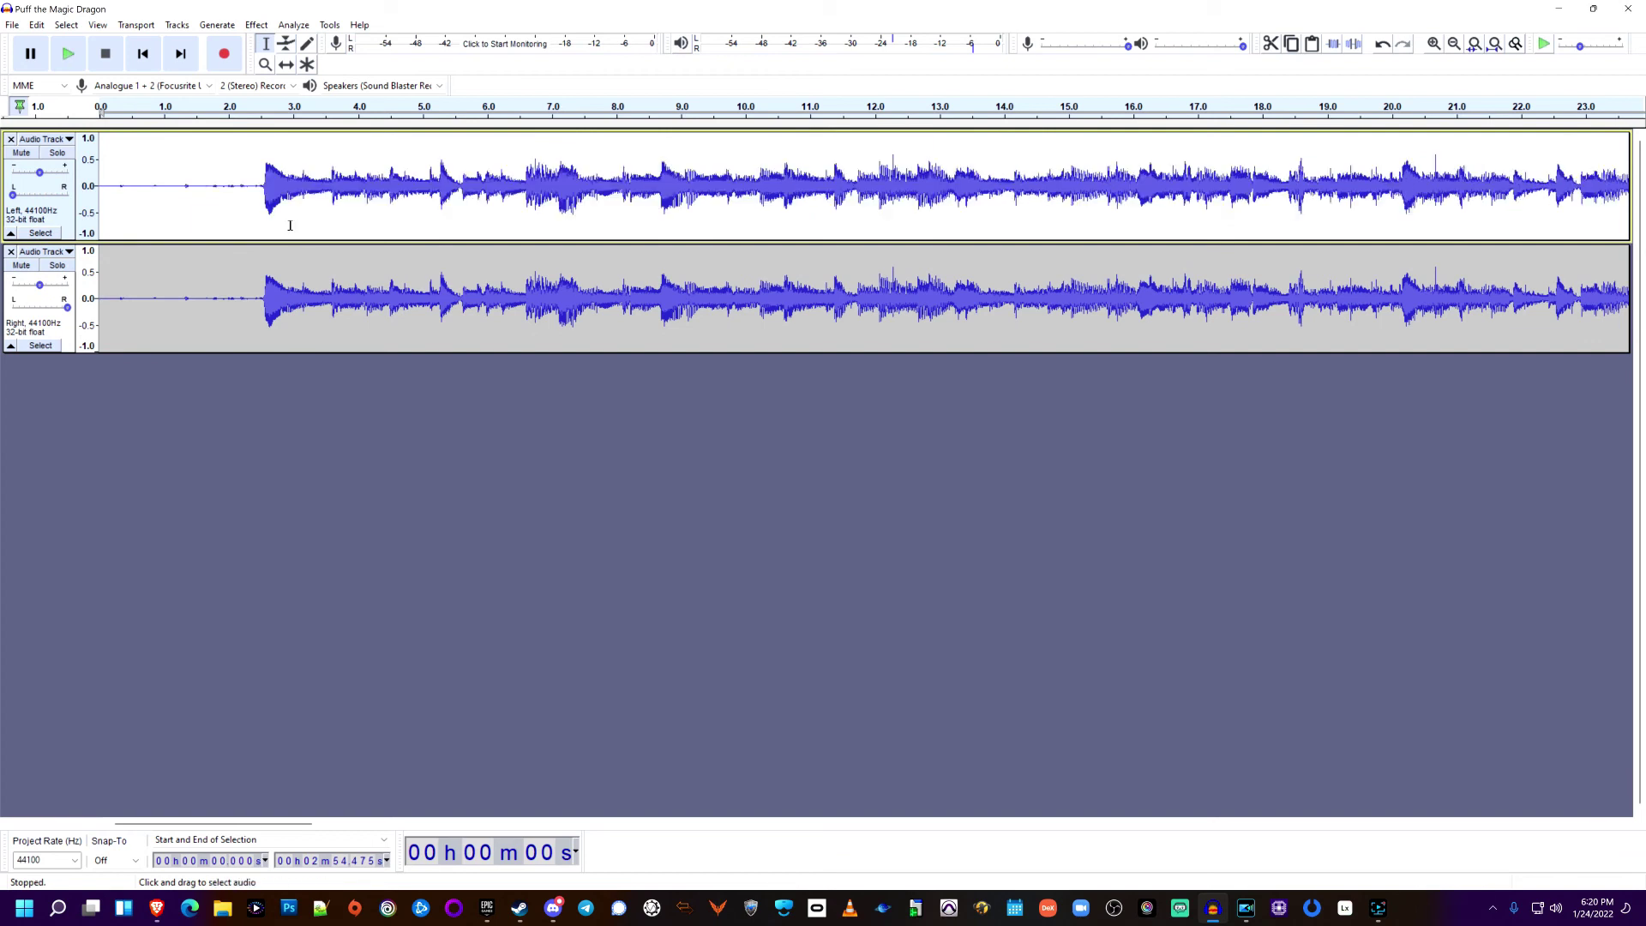
{"action": "key", "text": "ctrl+z"}
{"action": "left_click", "coordinate": [44, 139]}
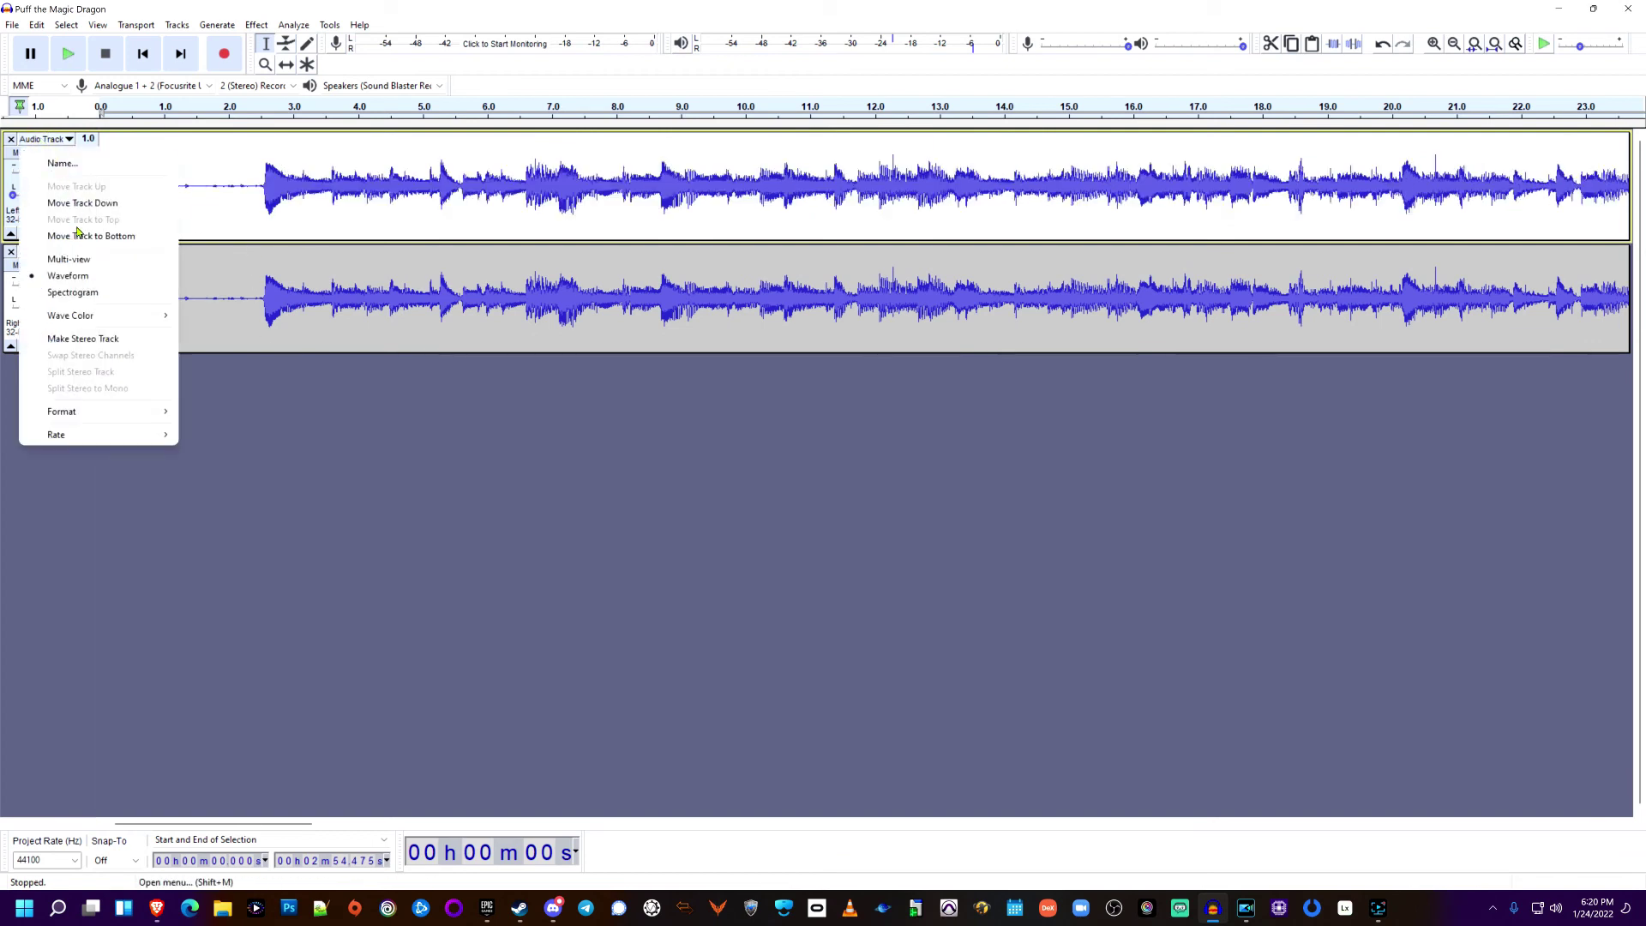
{"action": "left_click", "coordinate": [82, 339]}
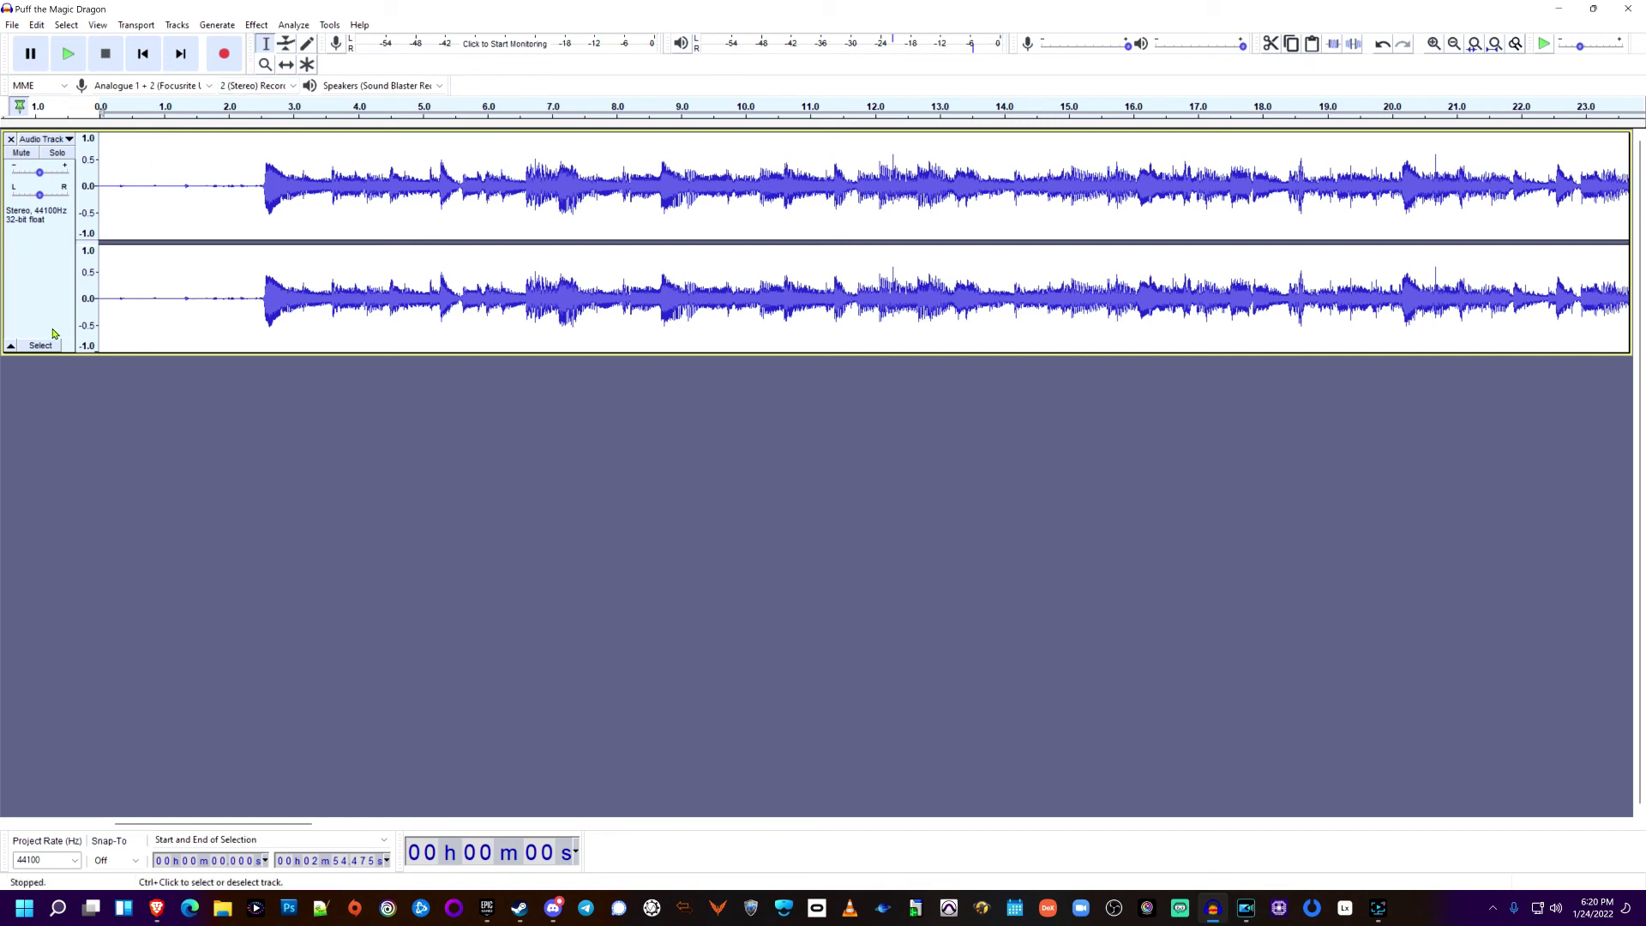
{"action": "left_click", "coordinate": [255, 25]}
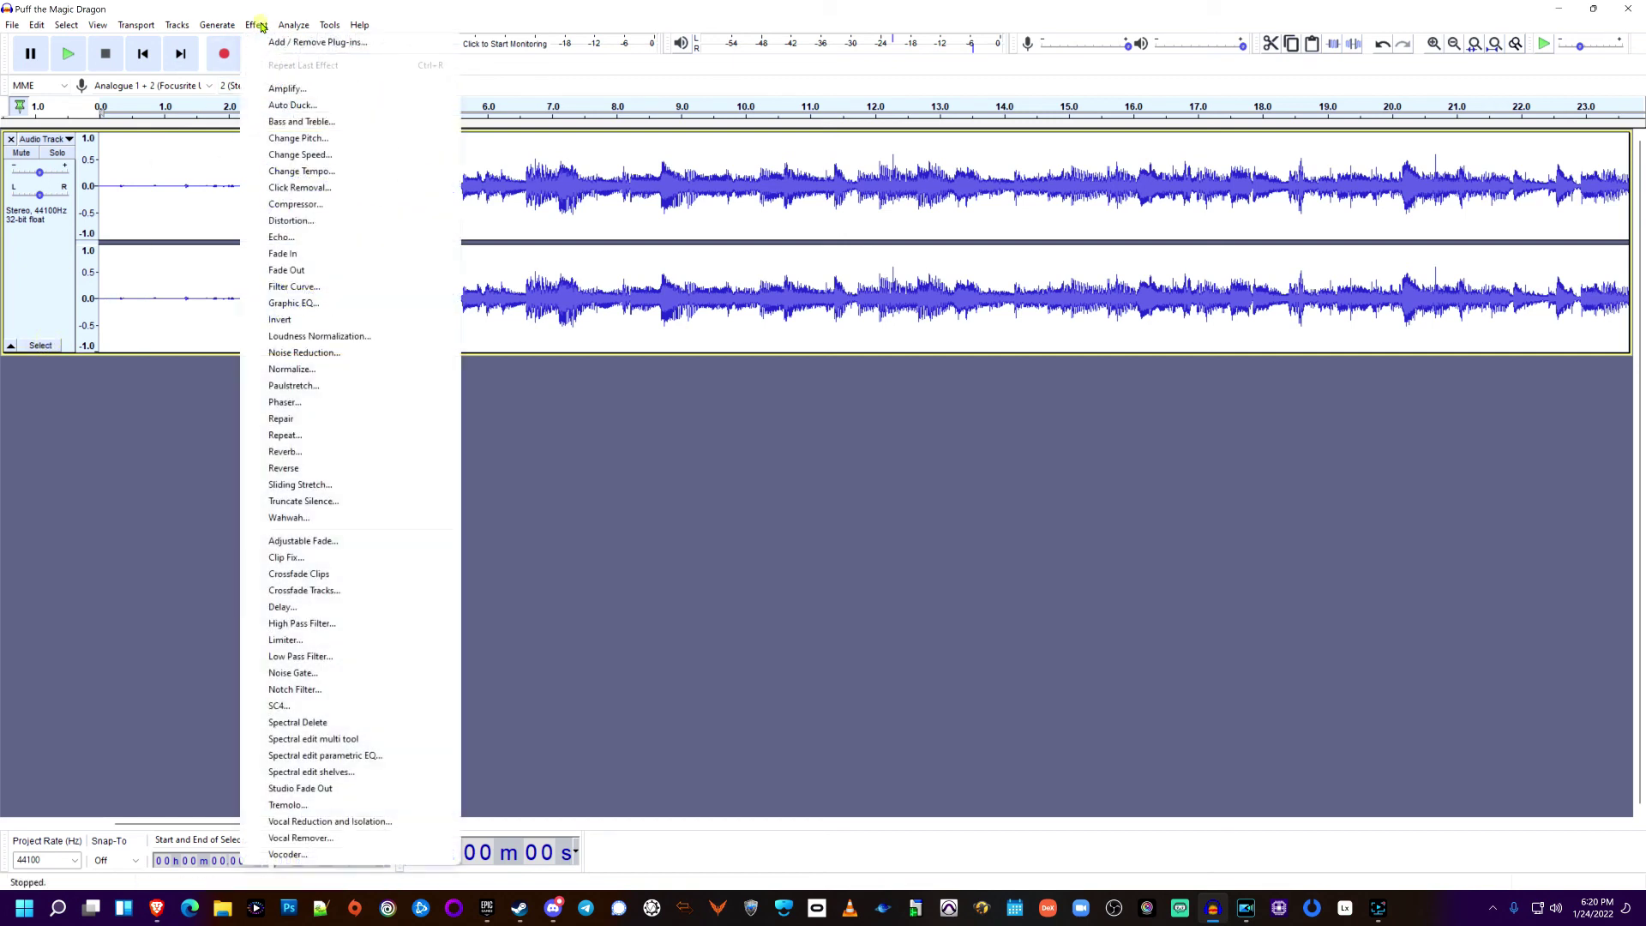
{"action": "left_click", "coordinate": [257, 25]}
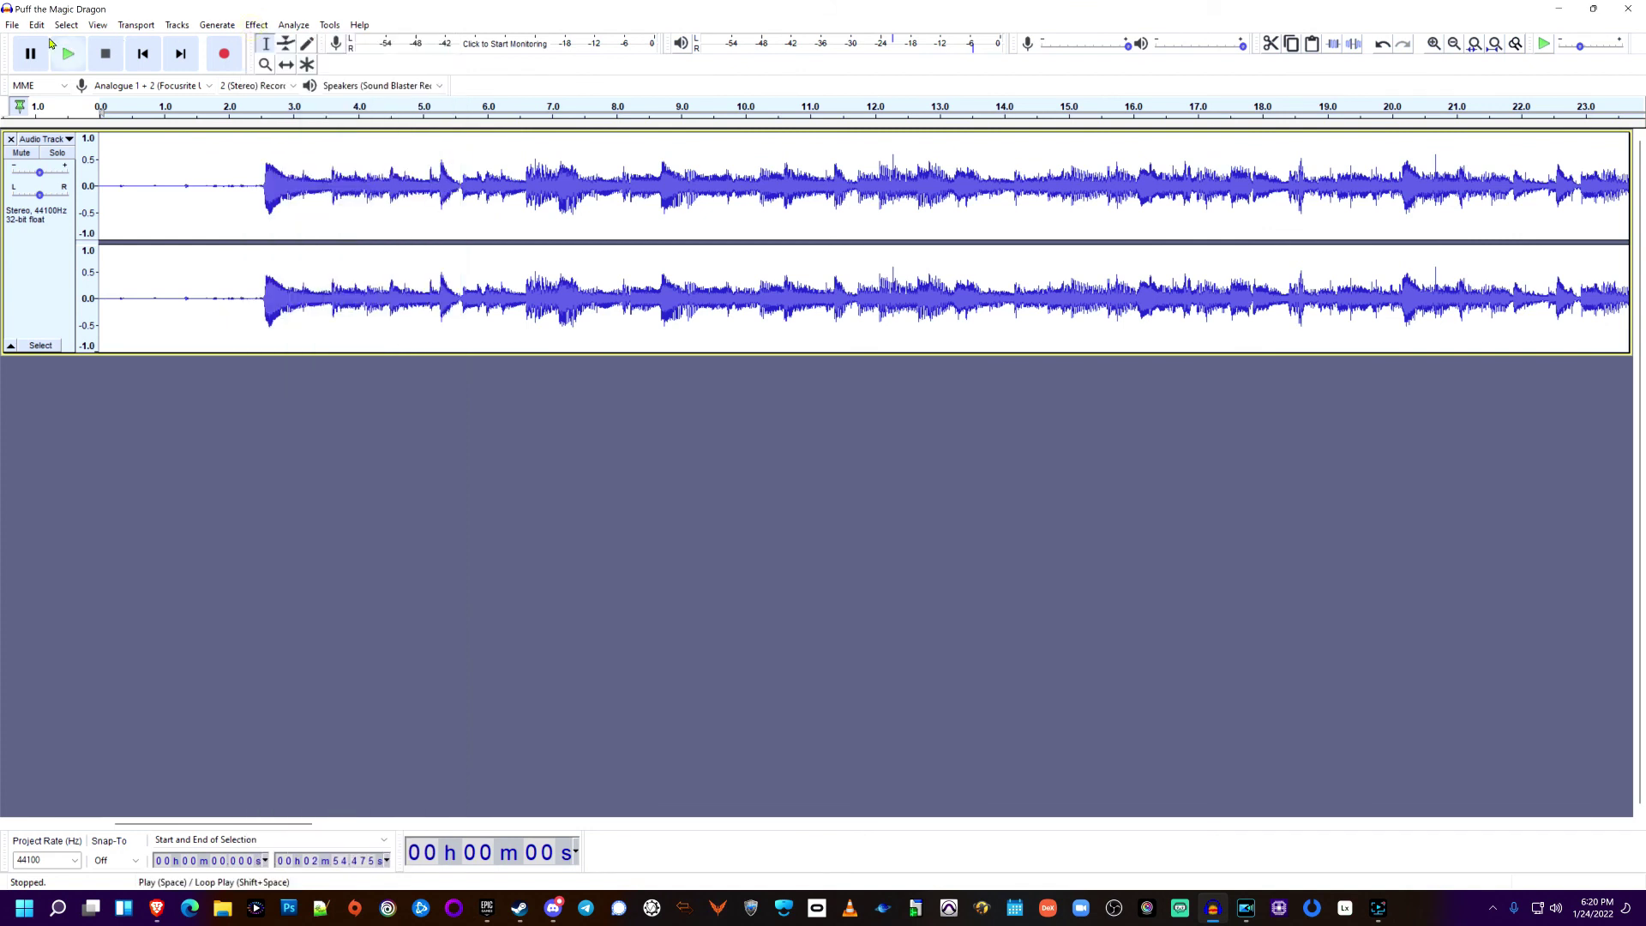
{"action": "left_click", "coordinate": [13, 25]}
{"action": "mouse_move", "coordinate": [42, 137]}
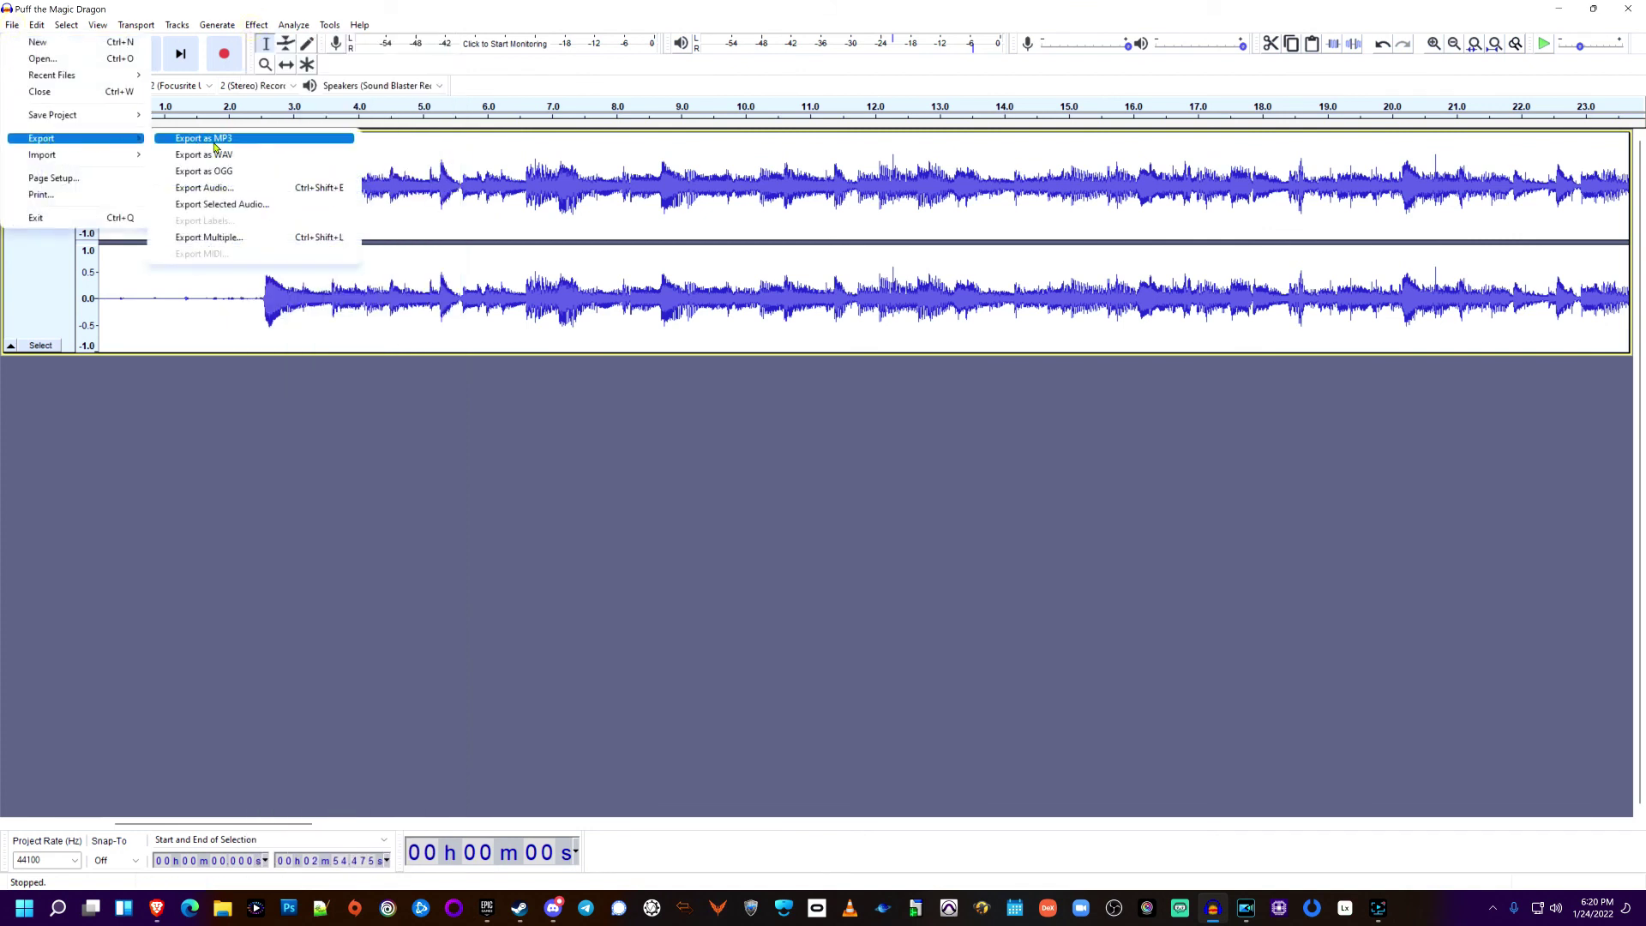
{"action": "left_click", "coordinate": [223, 154]}
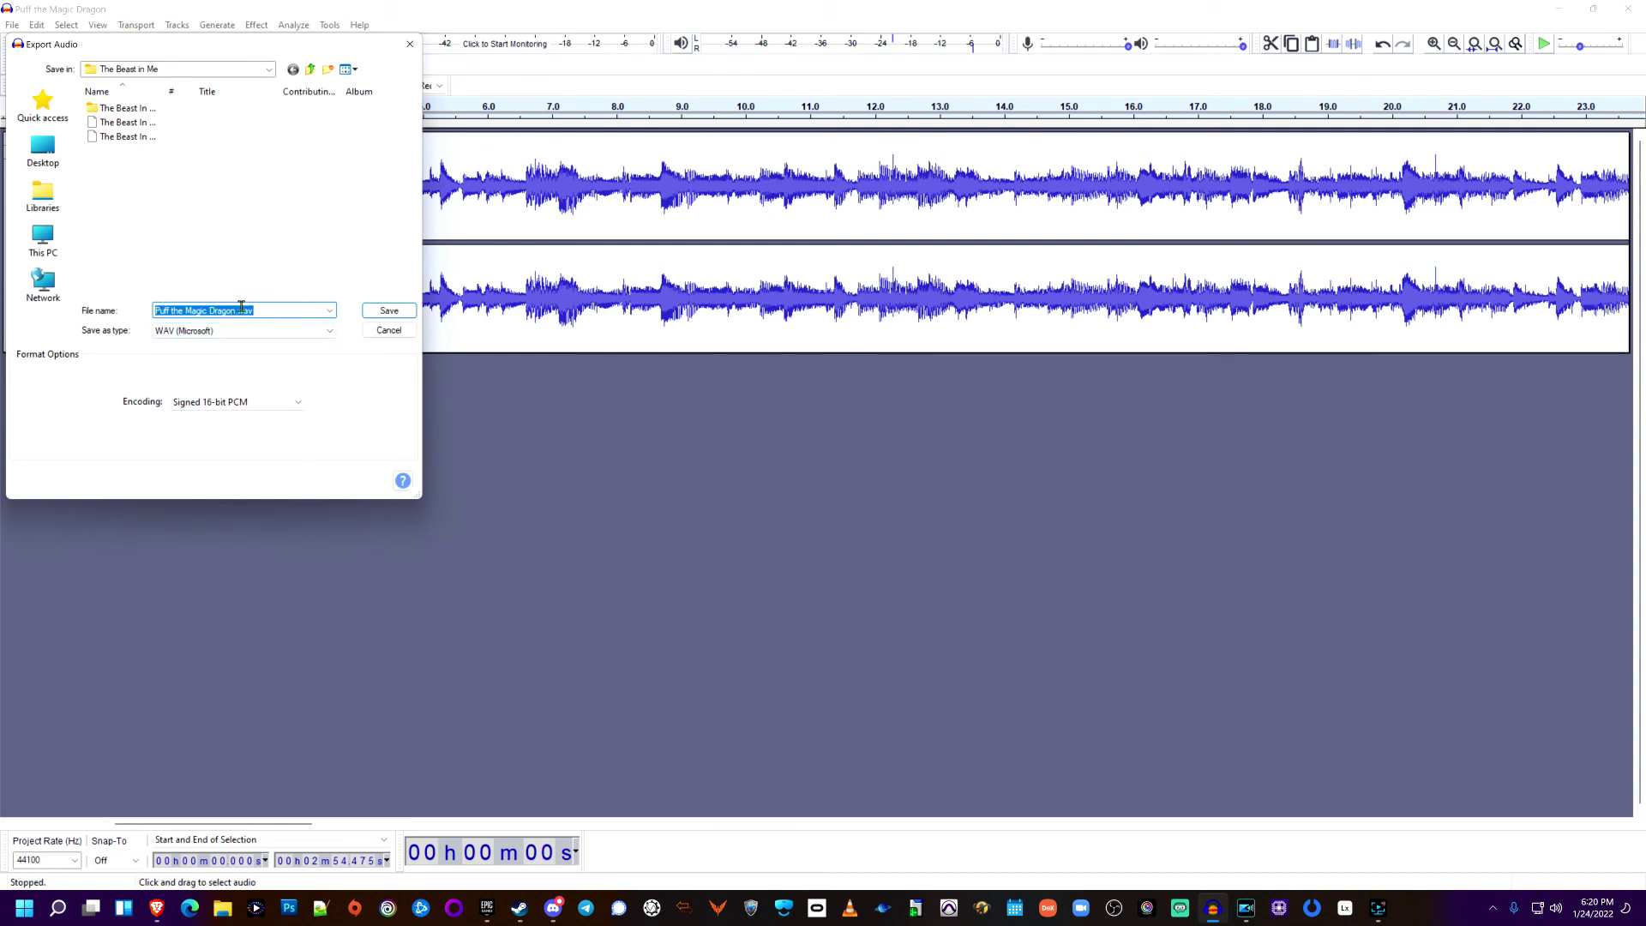
{"action": "left_click", "coordinate": [388, 330]}
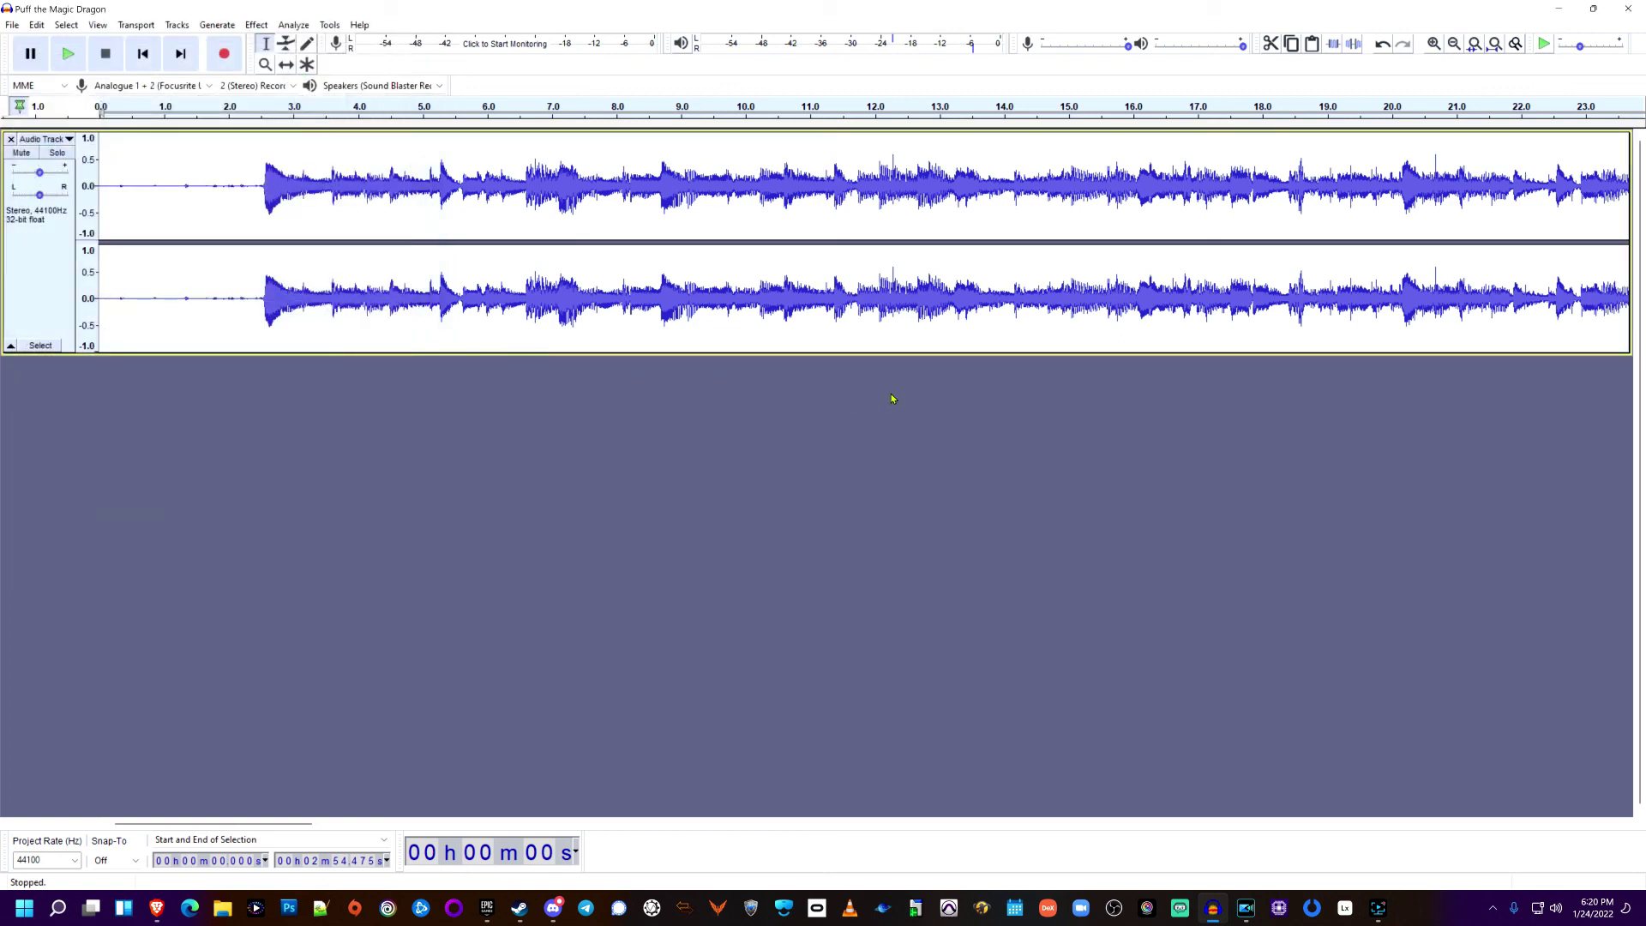